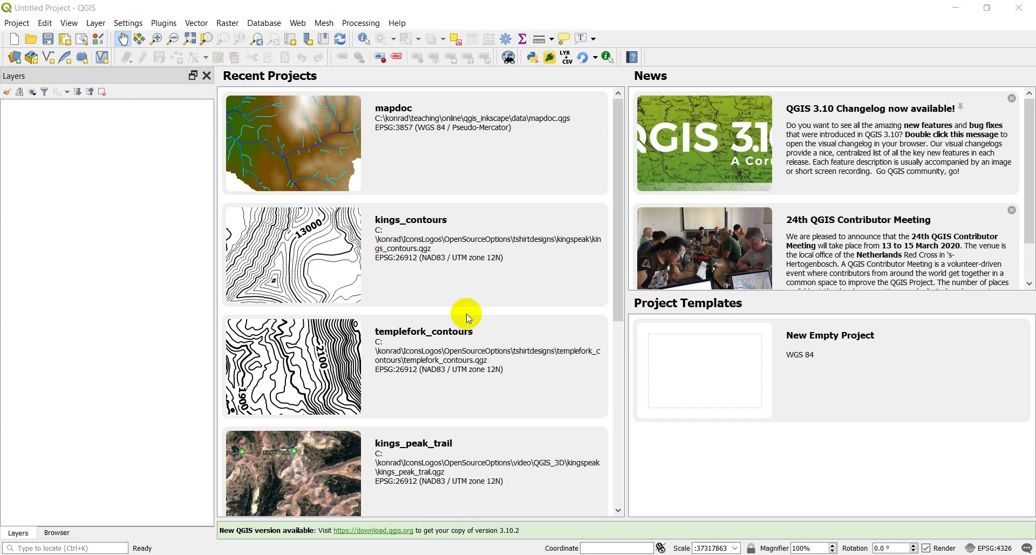
Browse the Browser panel to the C:\temp\naip folder
left_click(56, 533)
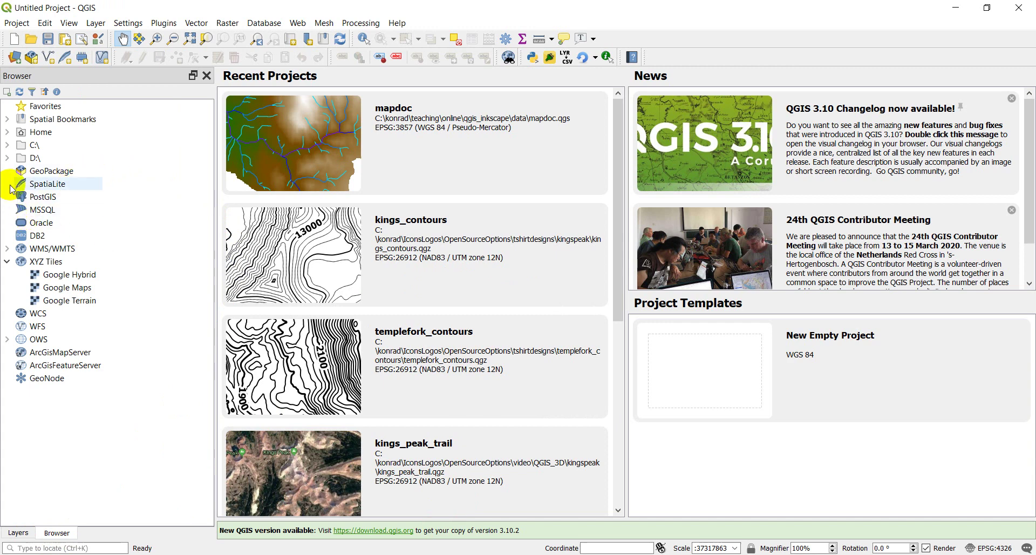
left_click(6, 145)
scroll(129, 262, "down", 2)
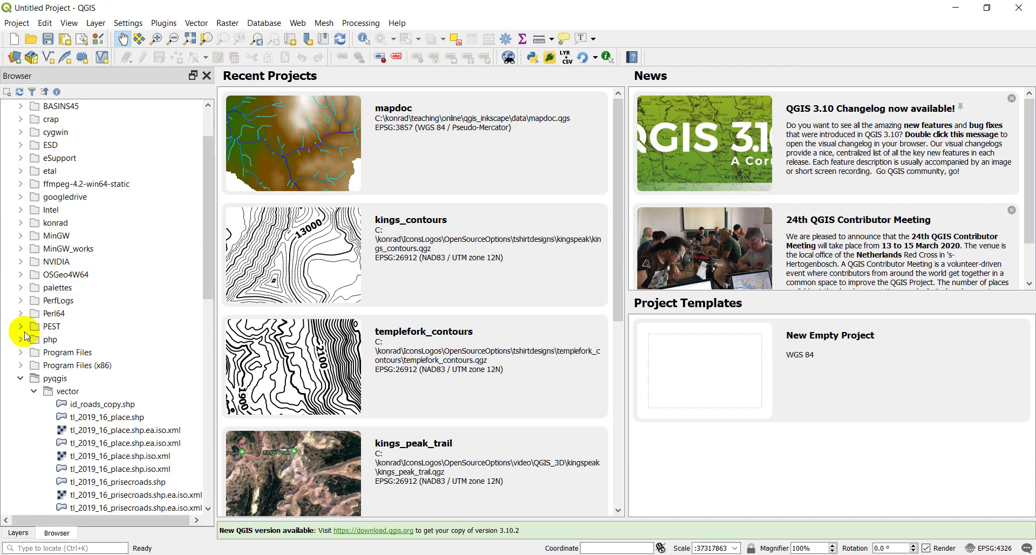
left_click(20, 378)
scroll(73, 400, "down", 3)
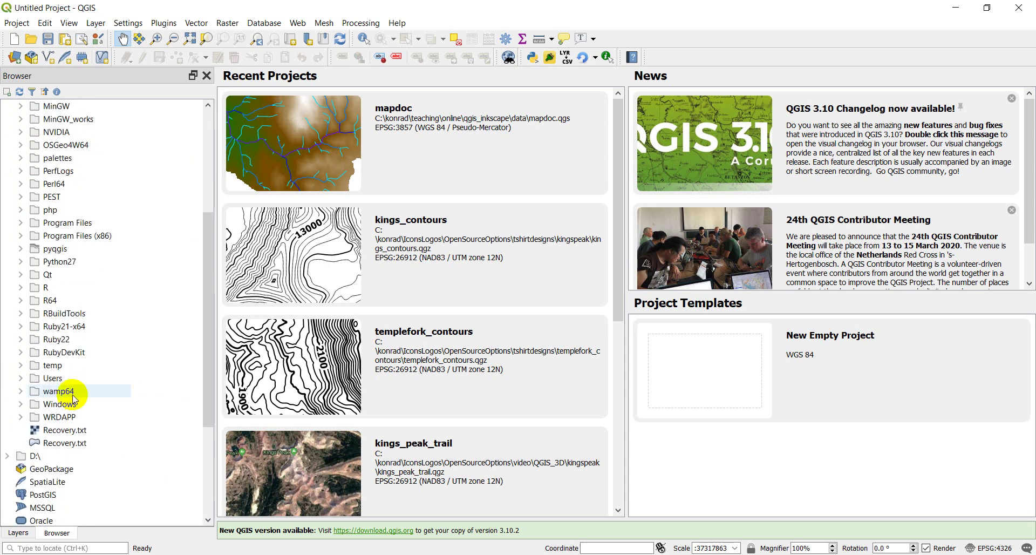
left_click(20, 366)
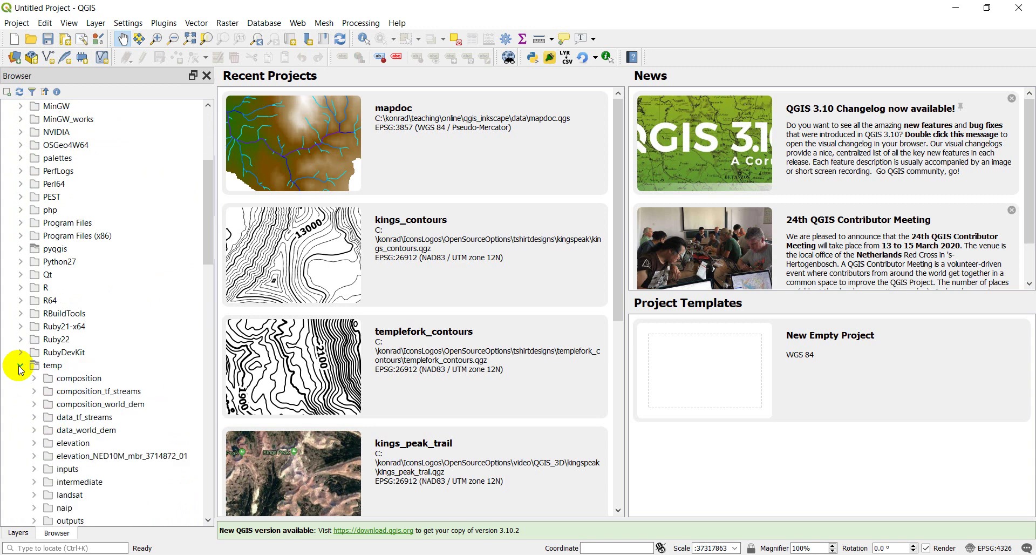
scroll(20, 372, "down", 3)
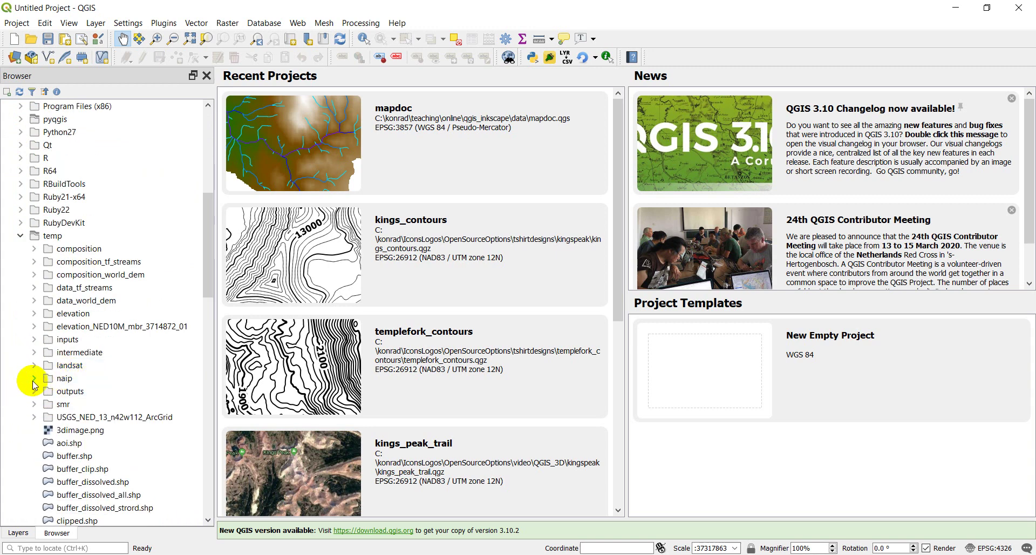
left_click(34, 379, "shift")
scroll(33, 380, "down", 2)
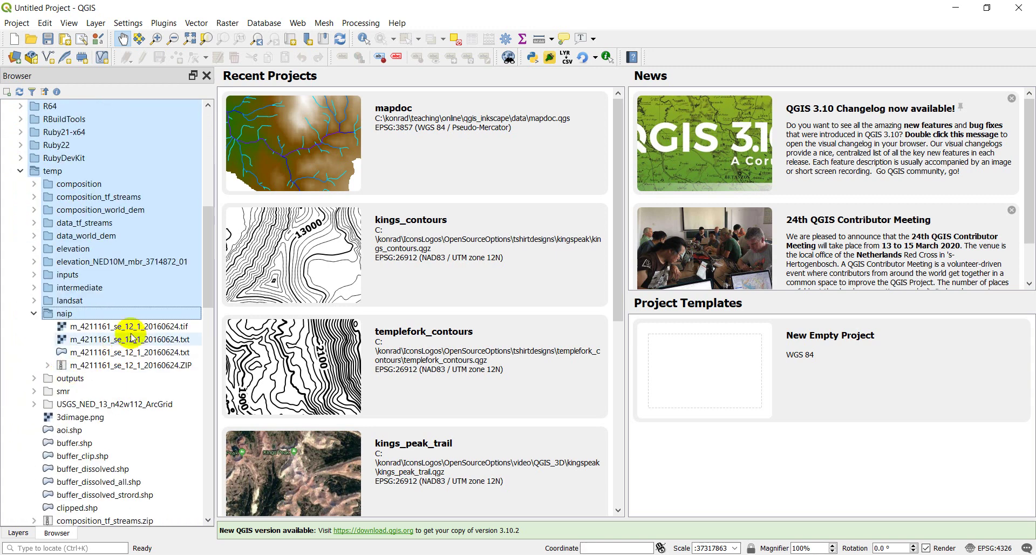
Load m_4211161_se_12_1_20160624.tif onto the map, accepting the NAD83-to-WGS 84 transformation
left_click(86, 327)
left_click_drag(87, 330, 224, 470)
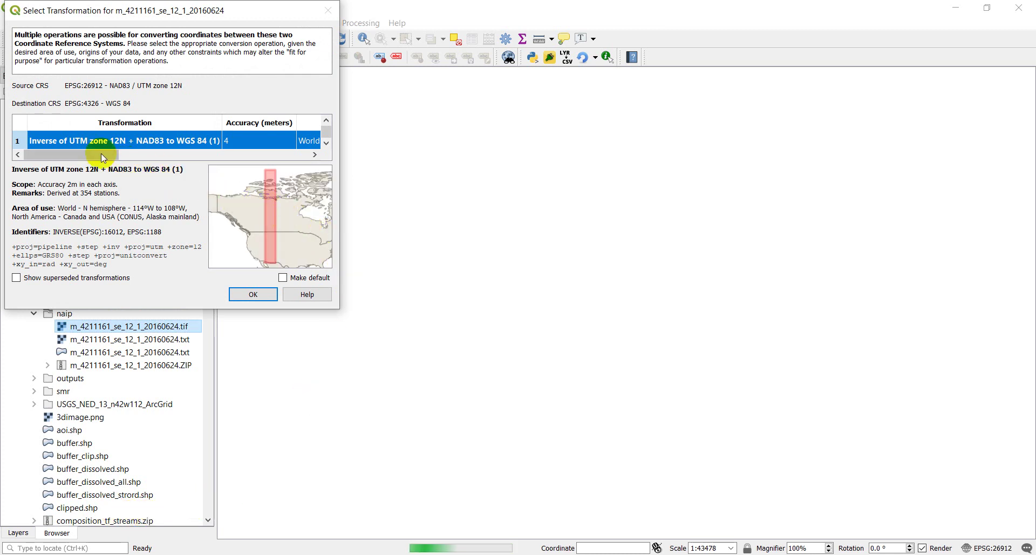
left_click_drag(146, 19, 361, 60)
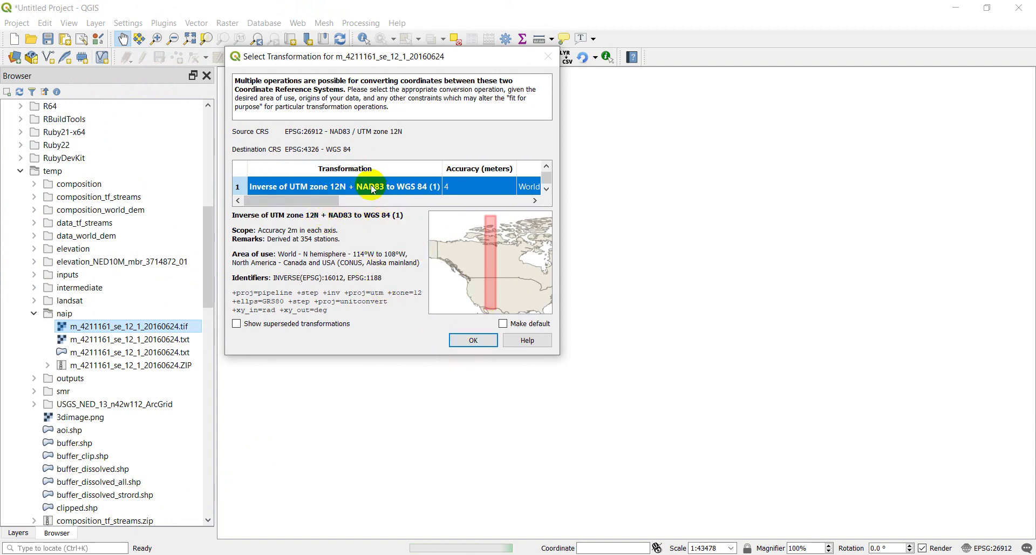
left_click(473, 340)
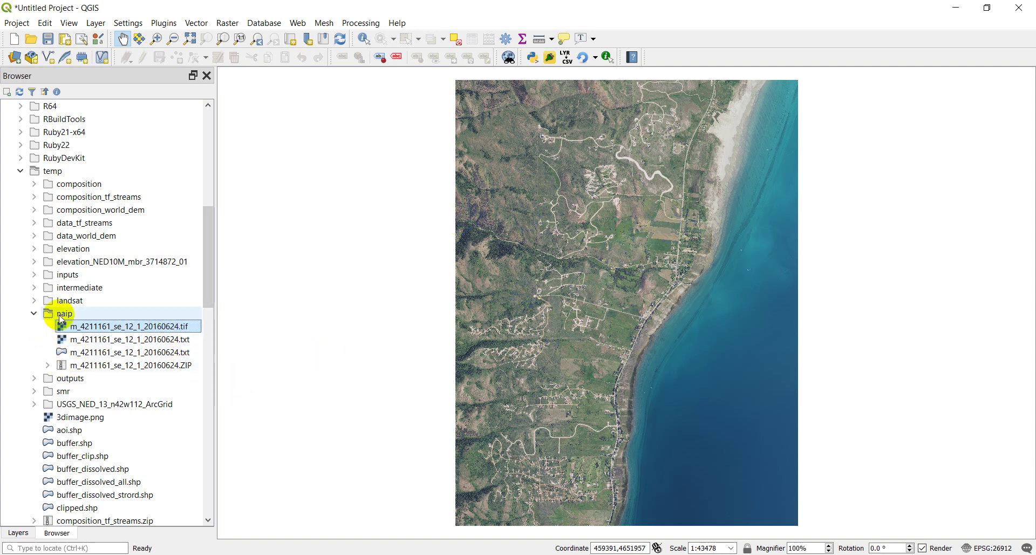
Expand landsat and the LC08_CU_008007 SR folder, widening the panel to show SRB1–SRB7 names
left_click(35, 301)
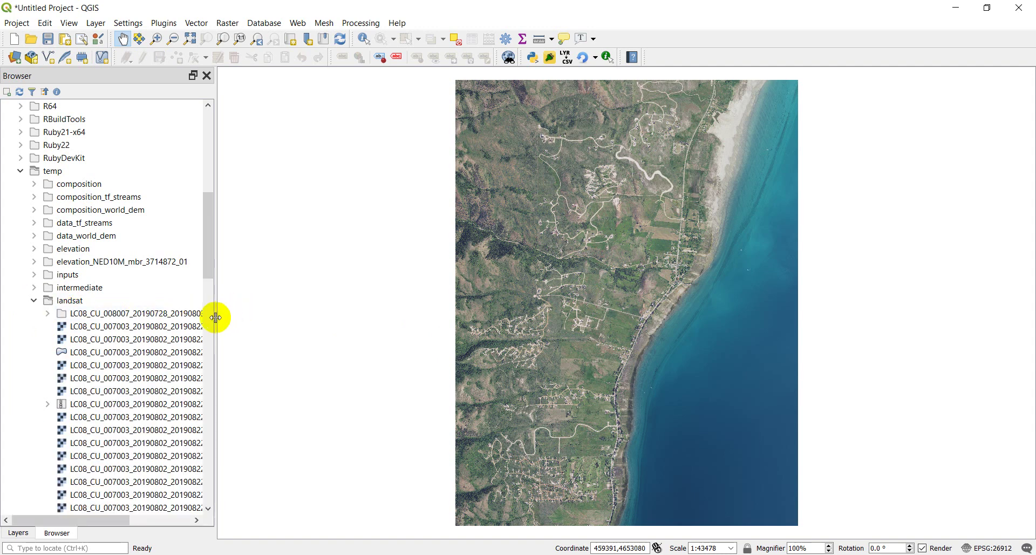
left_click_drag(216, 316, 335, 317)
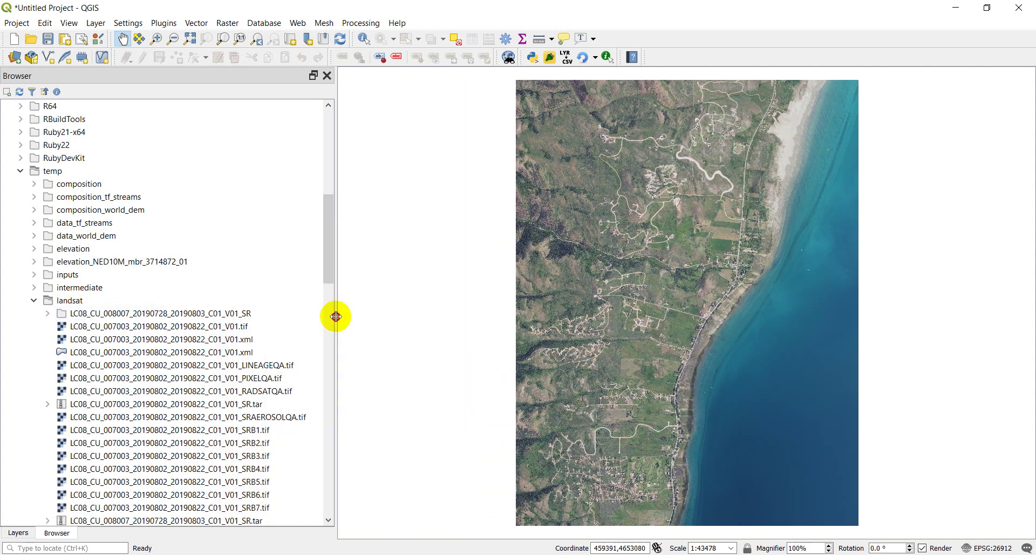
left_click(48, 313)
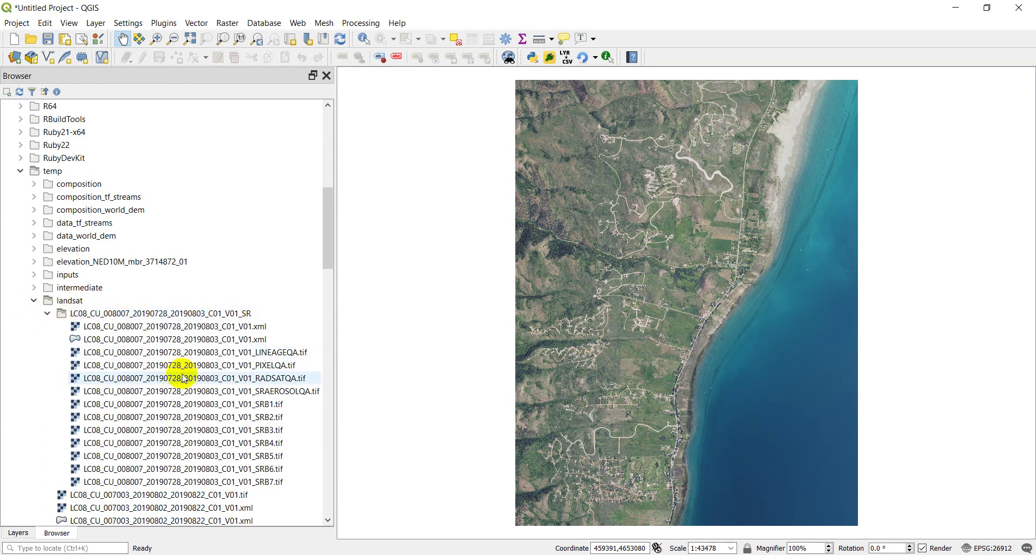
scroll(175, 437, "down", 2)
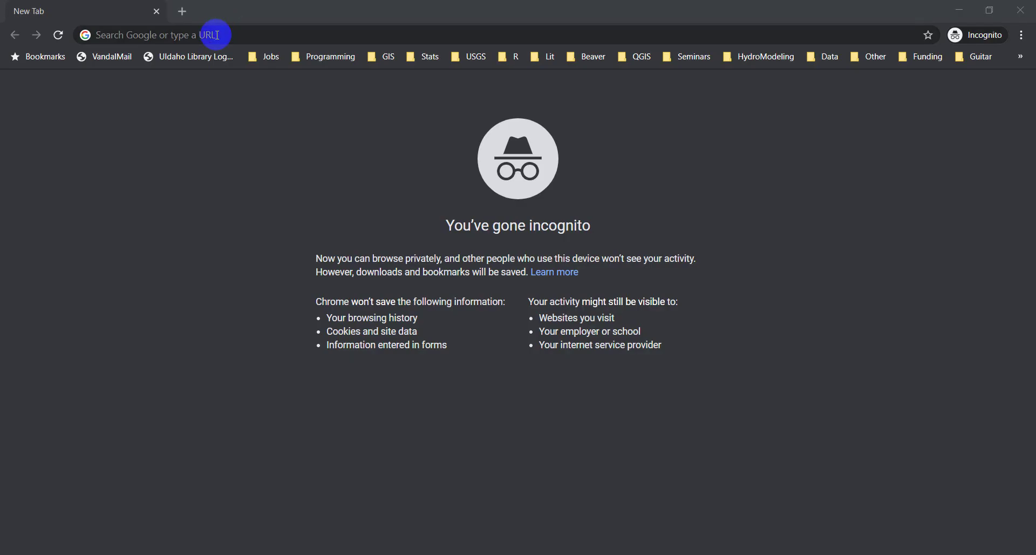
Search 'landsat 8 bands', review the USGS band designations table, then return to QGIS
left_click(216, 35)
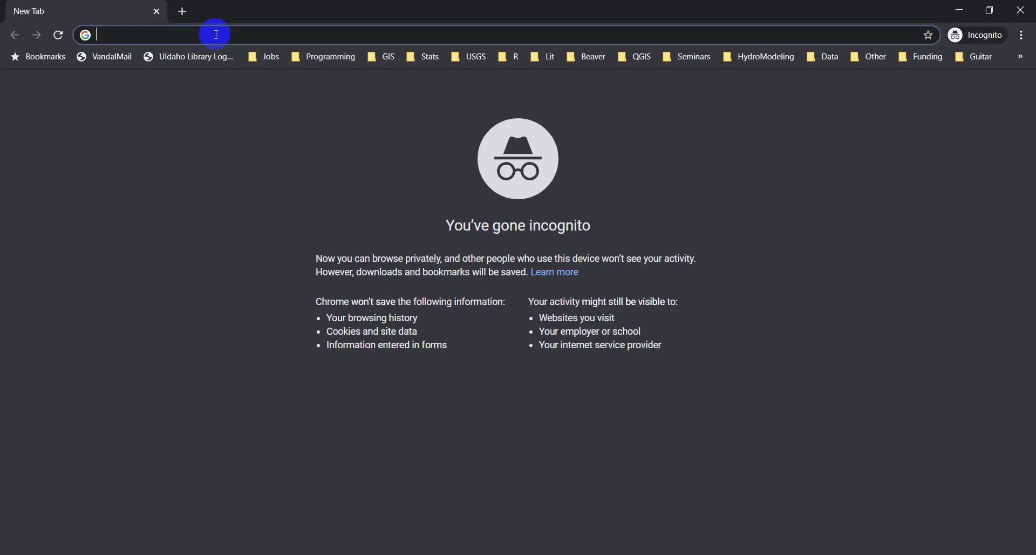
type("lan")
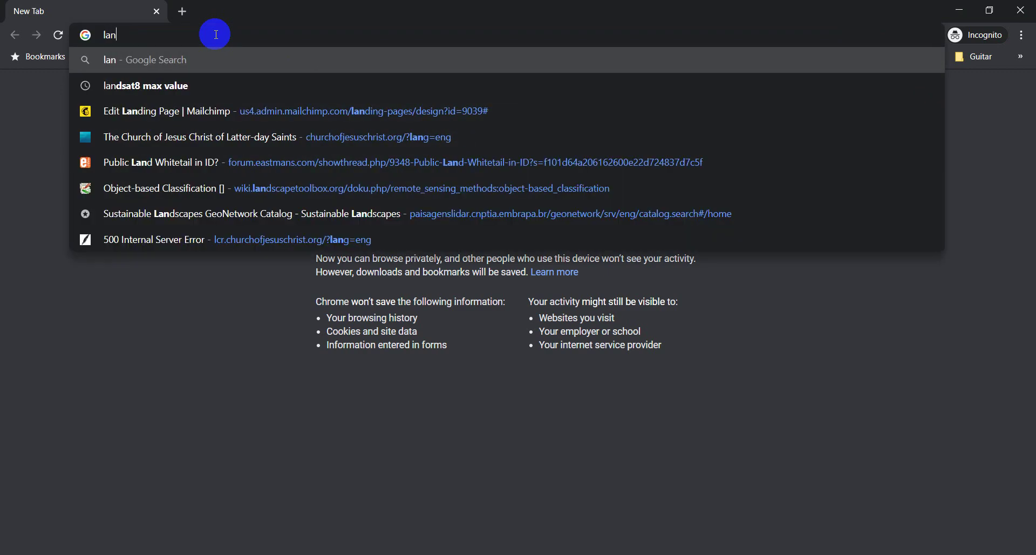
type("dsat ")
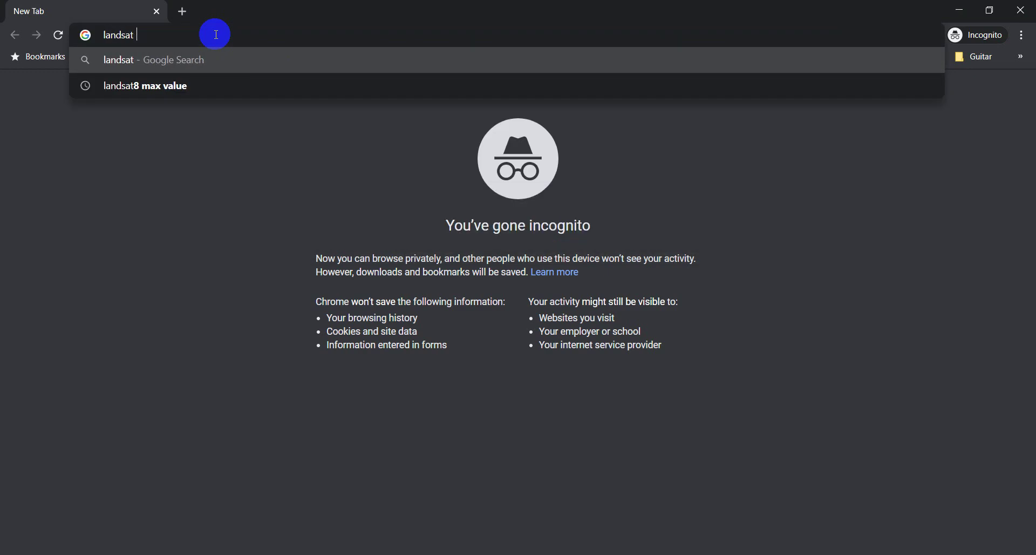
type("8 bands")
key("Return")
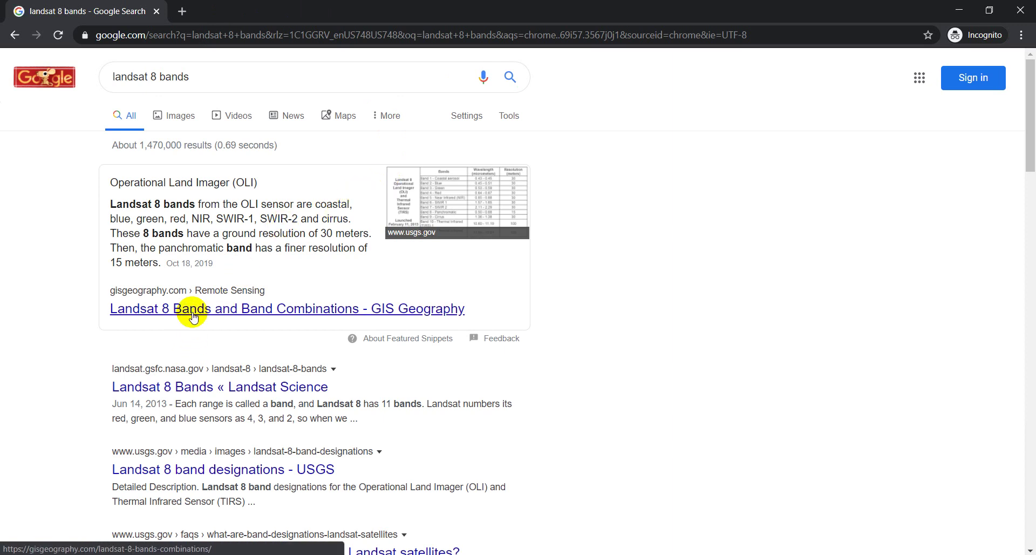
scroll(193, 317, "down", 2)
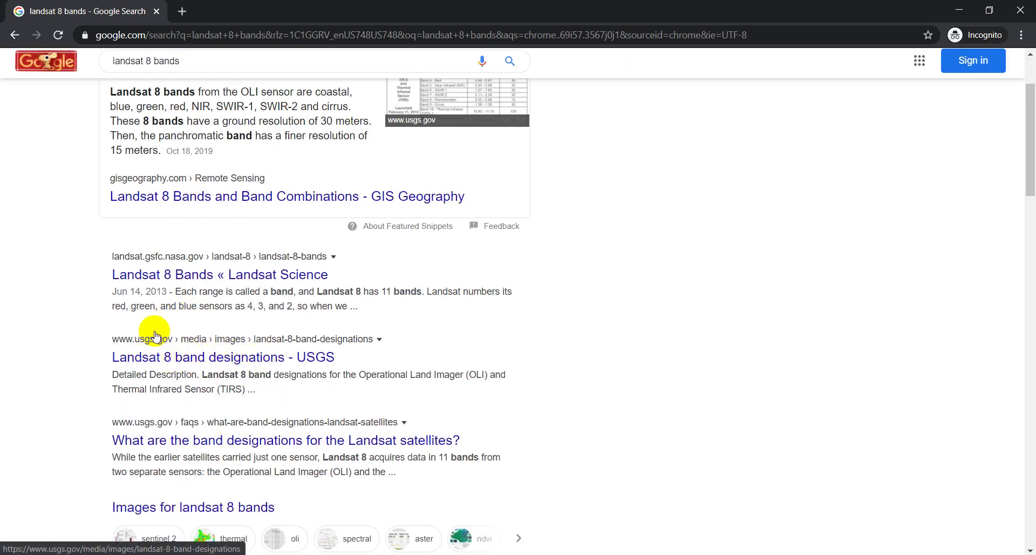
left_click(163, 359)
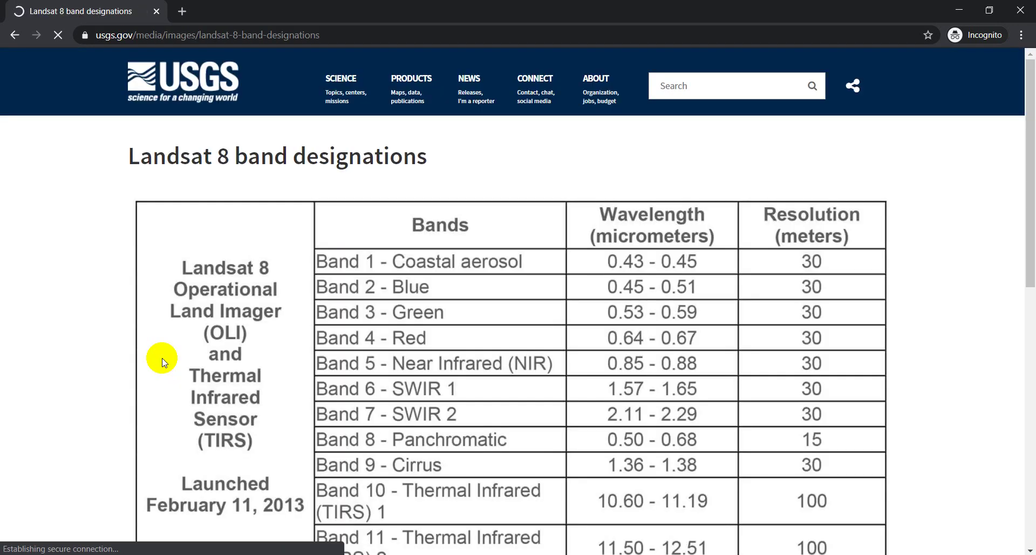
scroll(293, 347, "down", 2)
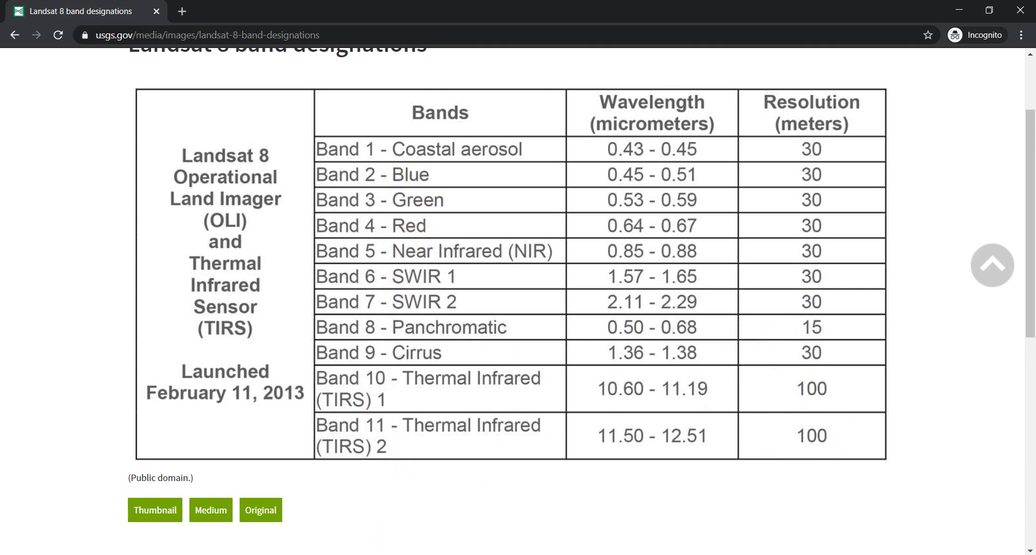
left_click(448, 513)
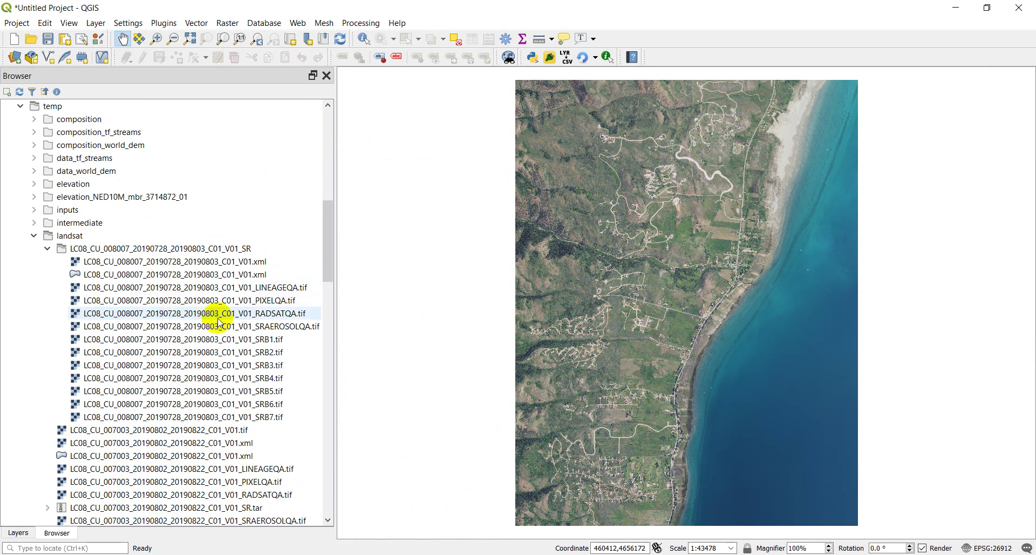
Add the SRB2 through SRB7 band files to the map and show them in the Layers panel
left_click(242, 354)
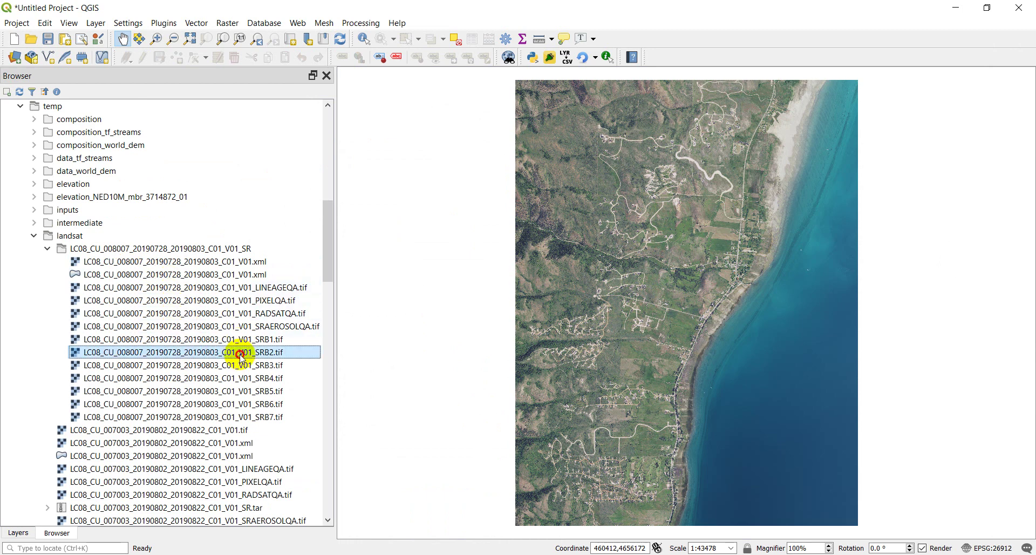
left_click(251, 417, "shift")
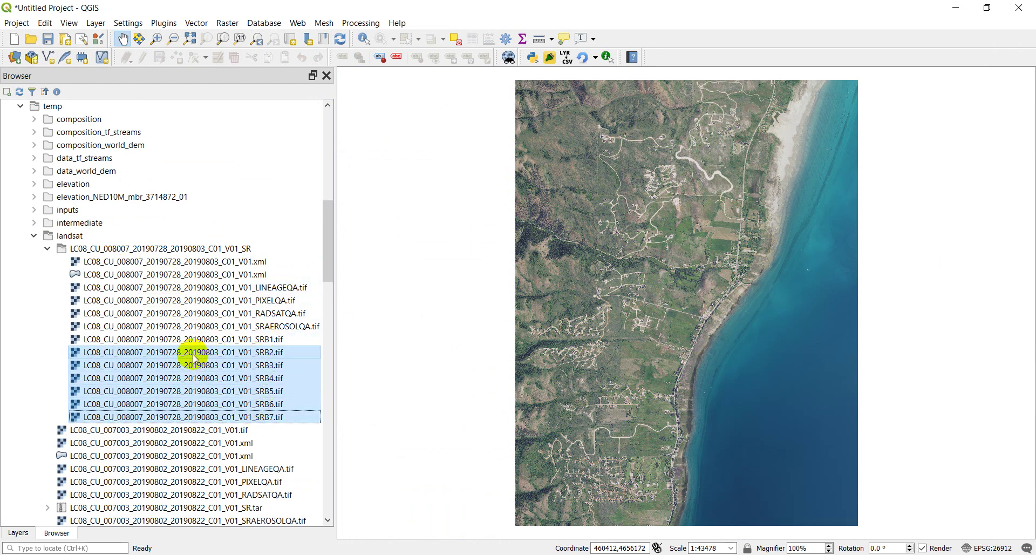
left_click_drag(193, 359, 643, 323)
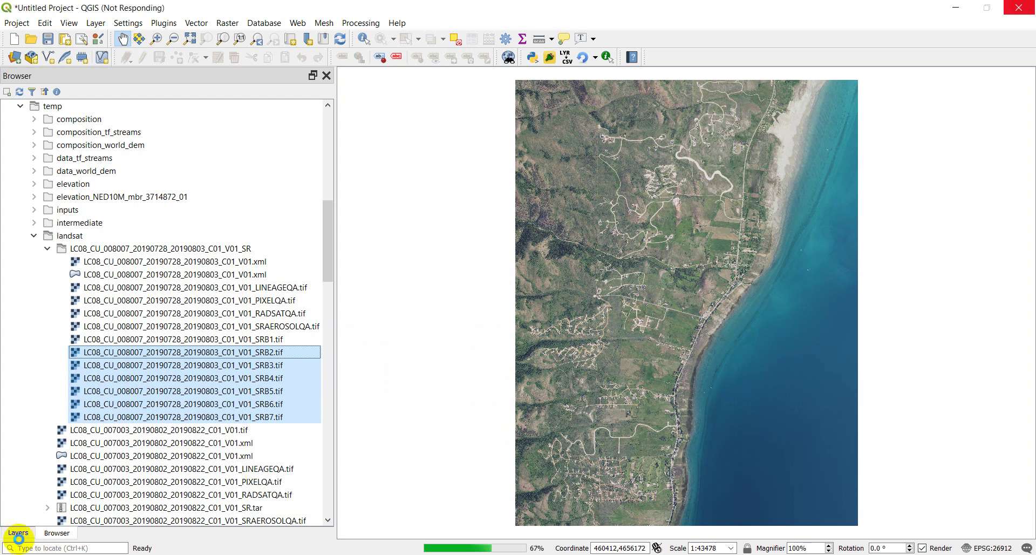
left_click(19, 532)
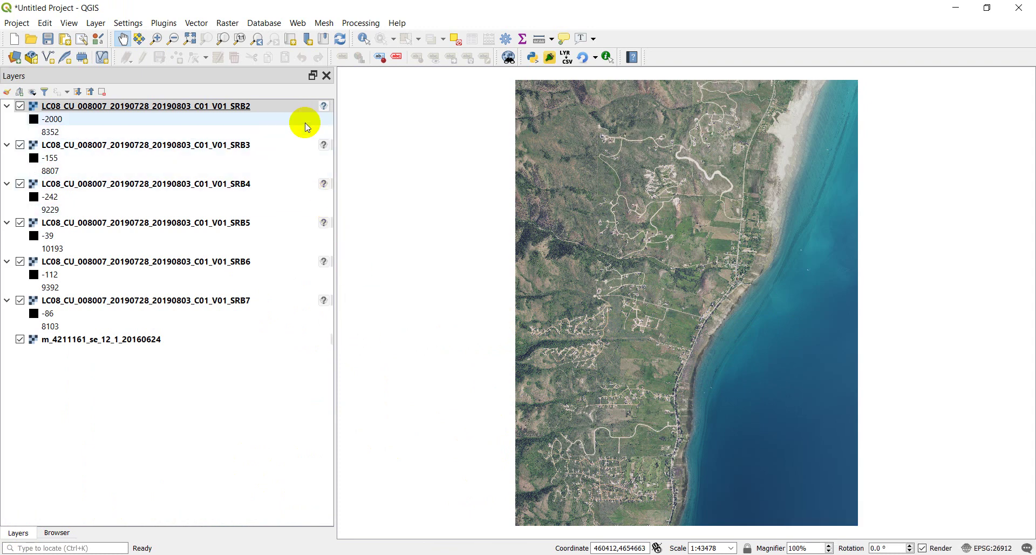
mouse_move(324, 107)
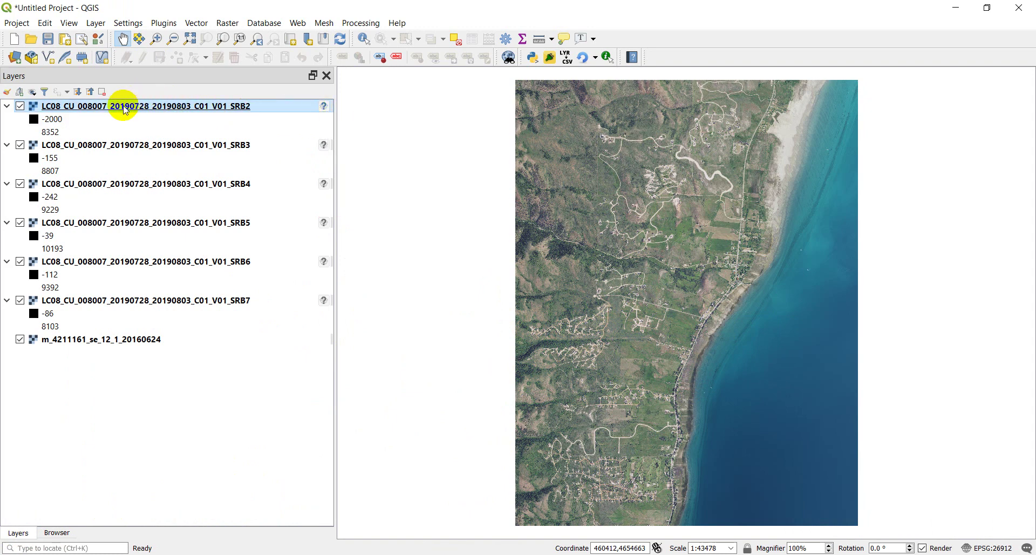
mouse_move(125, 110)
right_click(120, 108)
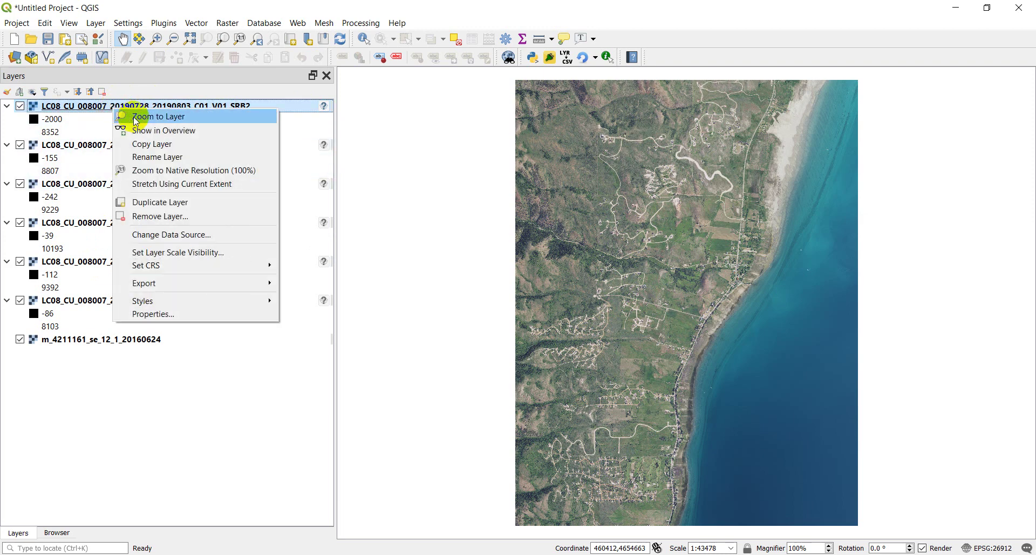
Zoom to the SRB2 layer, then to the full extent to compare it with the NAIP image
left_click(128, 115)
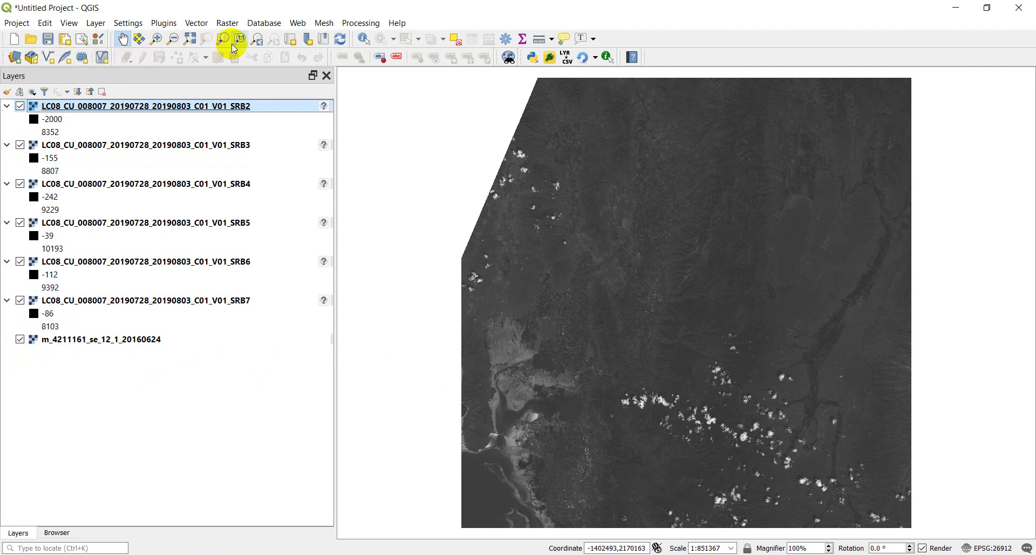
left_click(193, 41)
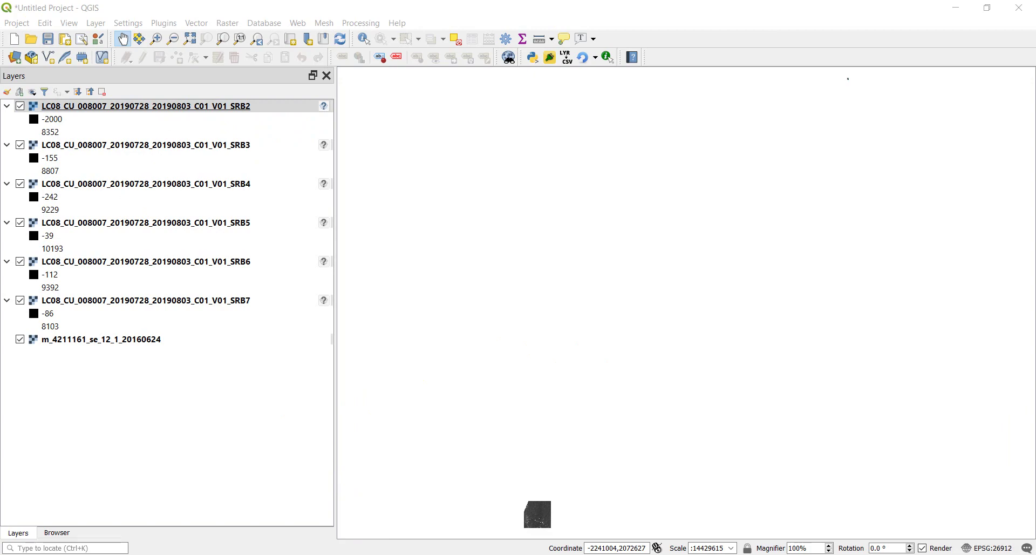
key("alt+Tab")
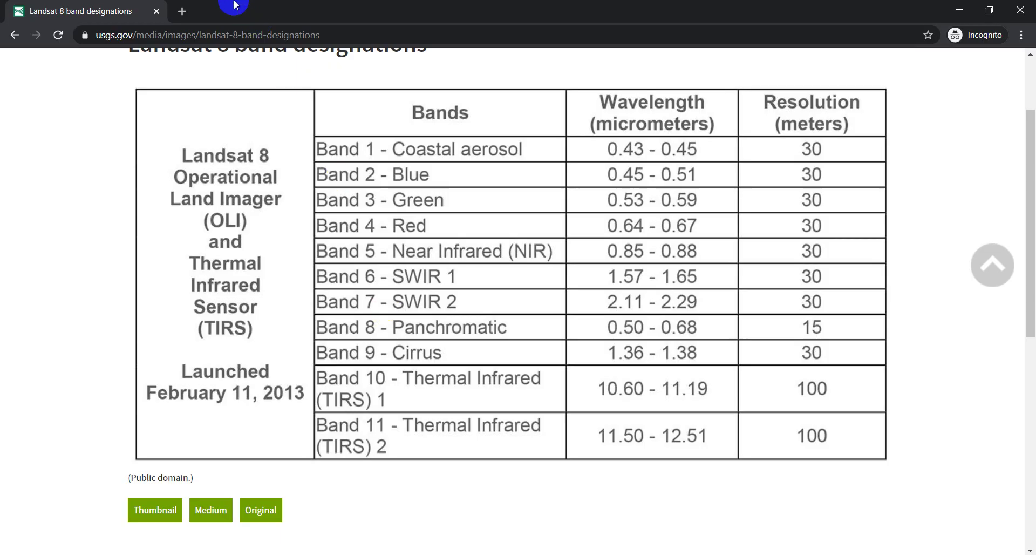
Search Google in a new tab for 'landsat analysis ready data projection'
left_click(183, 15)
type("lan")
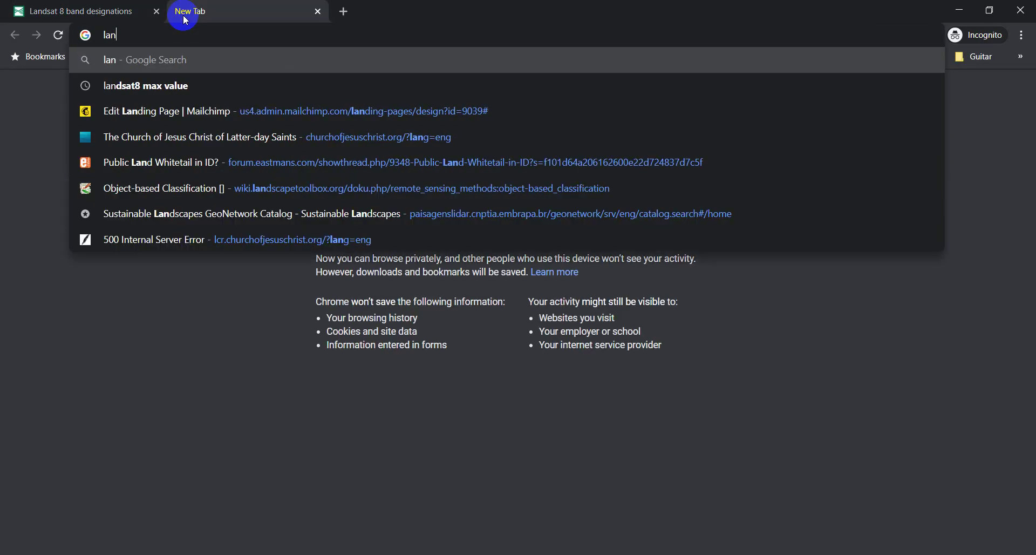
type("dsat analysis")
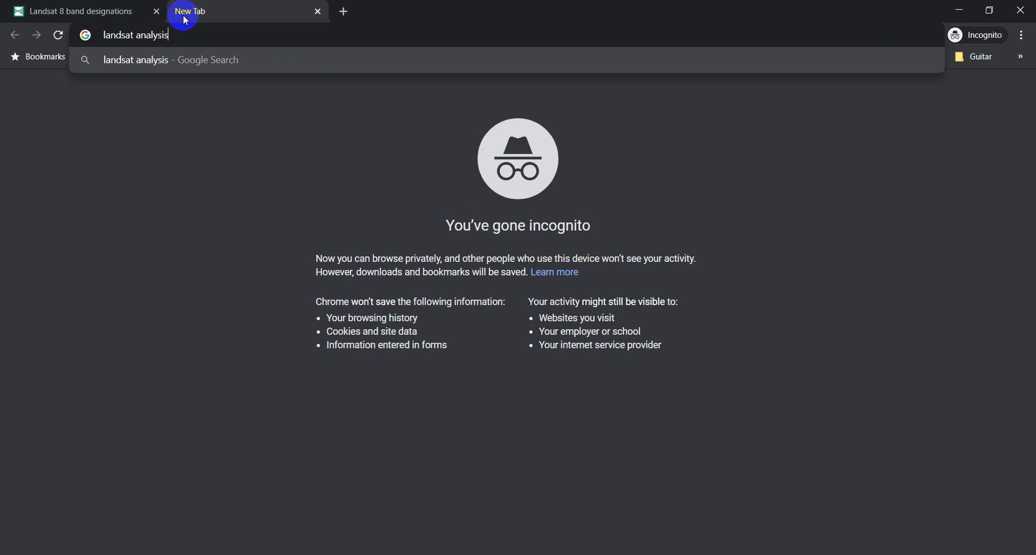
type(" ready d")
key("BackSpace")
key("BackSpace")
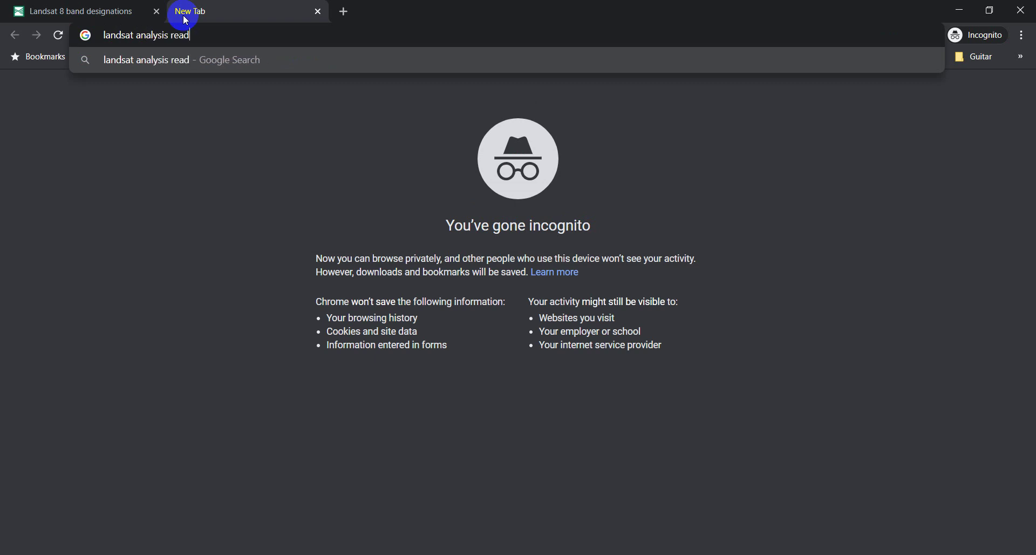
type("y data proje")
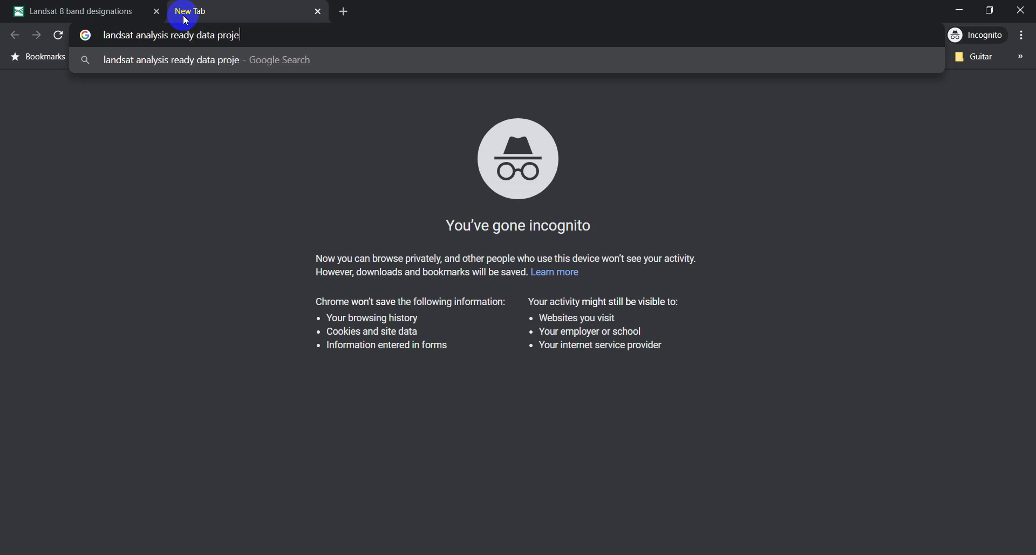
type("cti")
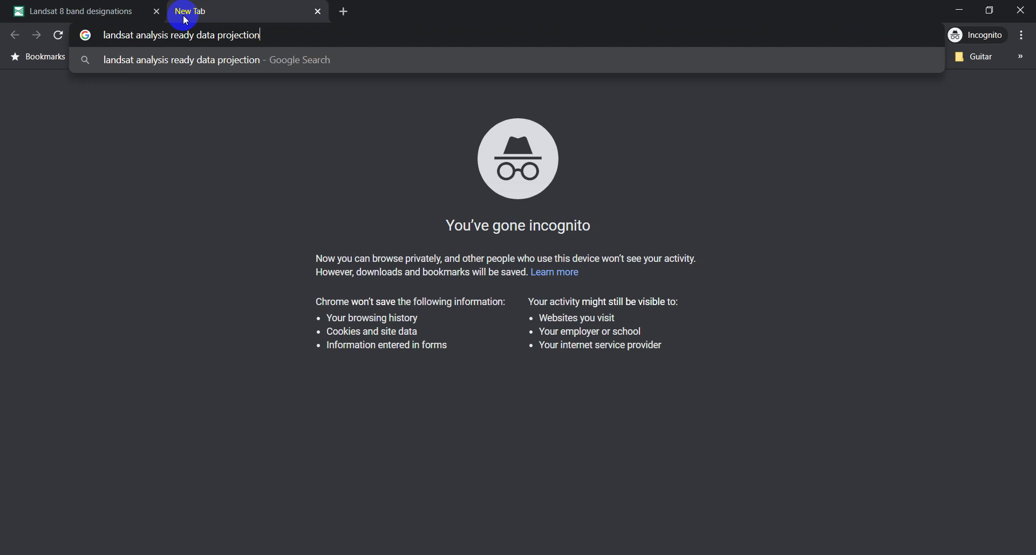
type("on")
key("Return")
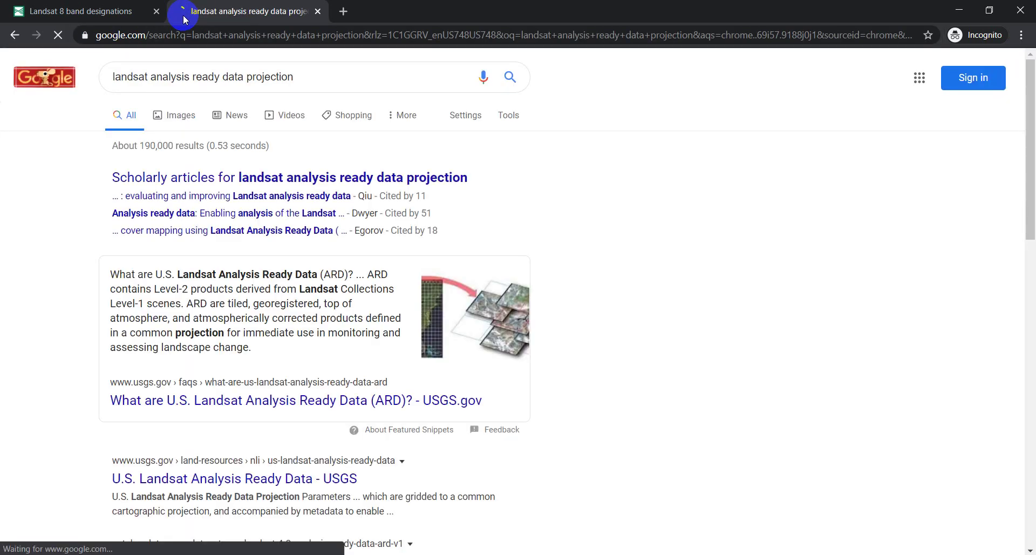
Find the Albers Equal Area projection on the USGS ARD page, then reselect SRB2 in QGIS
scroll(67, 300, "down", 2)
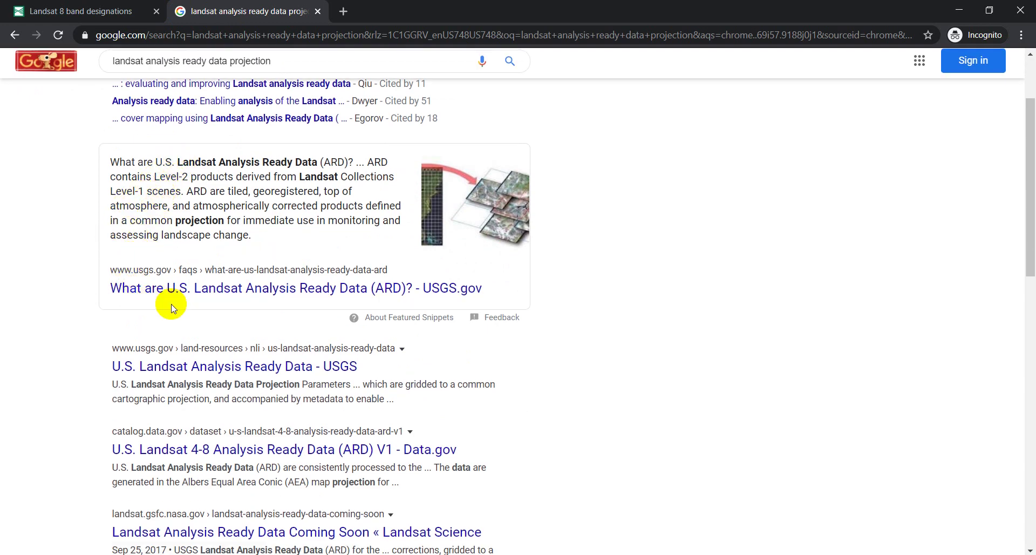
left_click(205, 375)
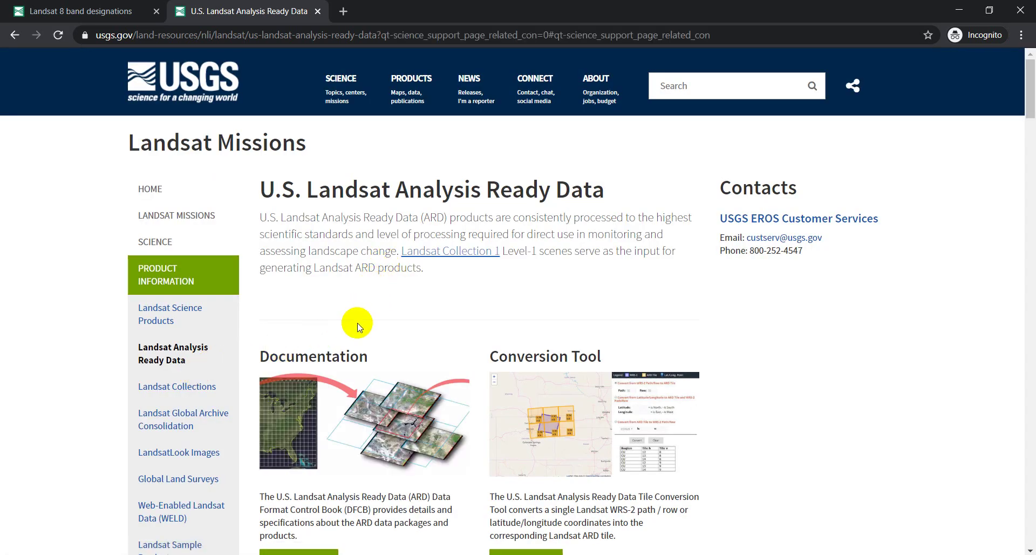
scroll(358, 326, "down", 2)
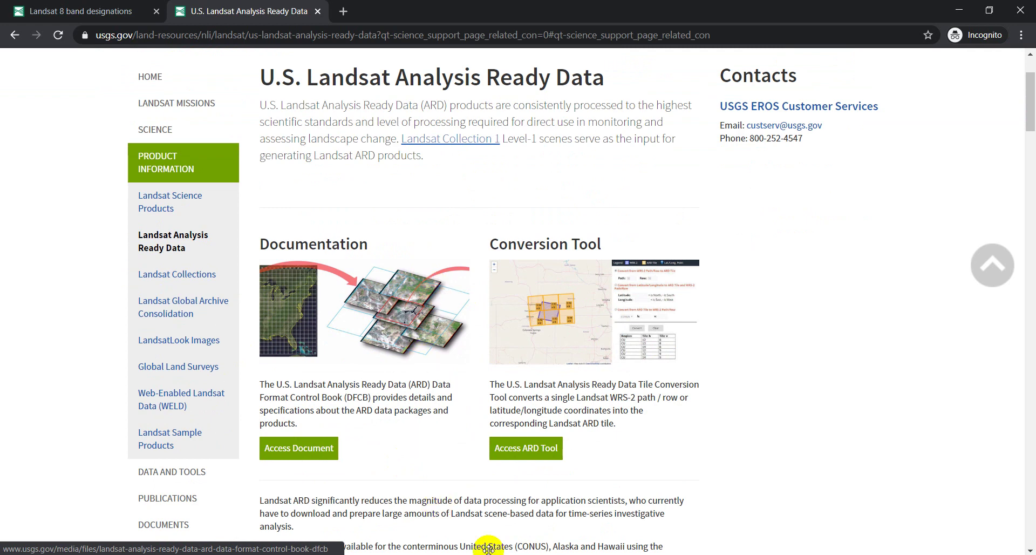
scroll(597, 312, "down", 10)
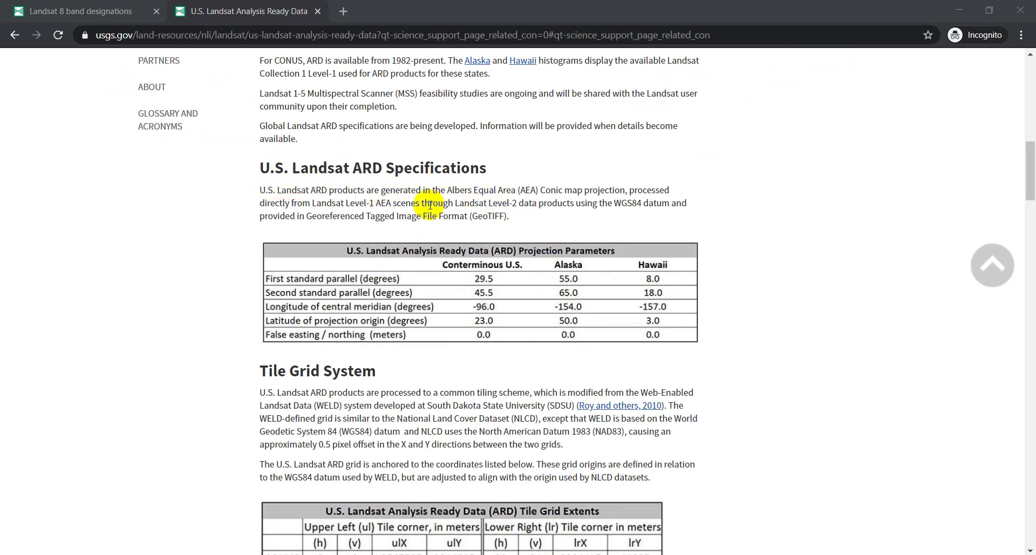
left_click_drag(446, 190, 638, 201)
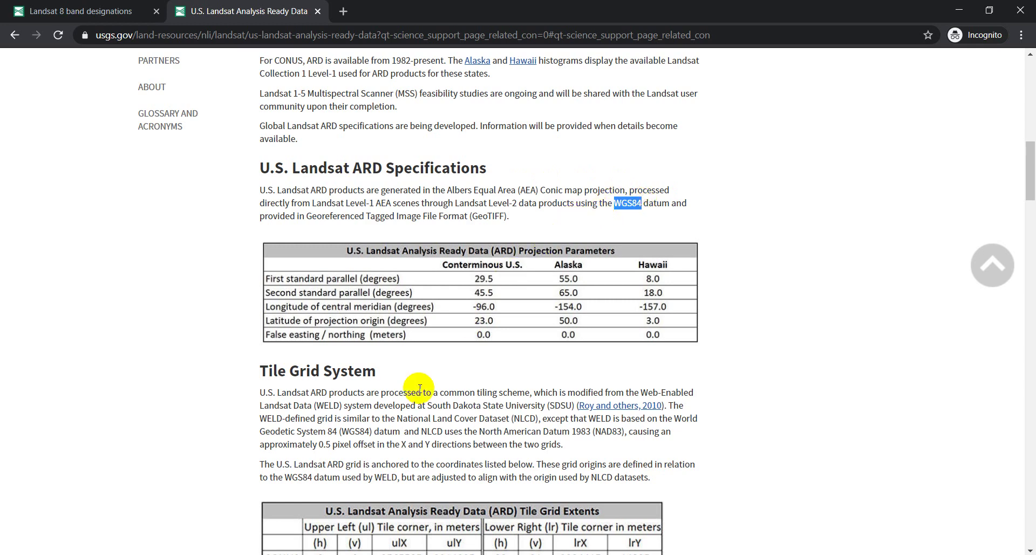
key("alt+Tab")
left_click(178, 106)
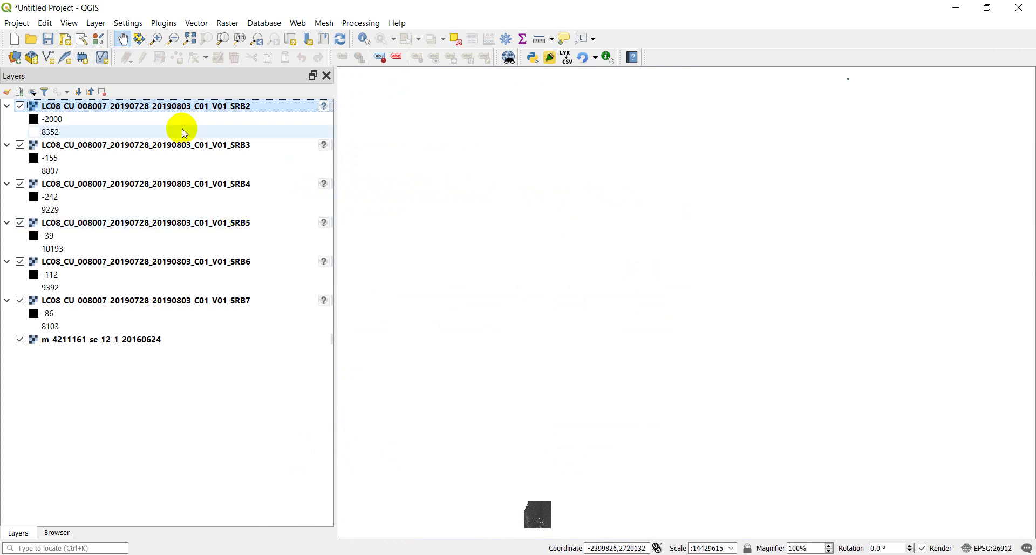
From SRB2's Source properties, open the full CRS Selector for its invalid projection
double_click(84, 111)
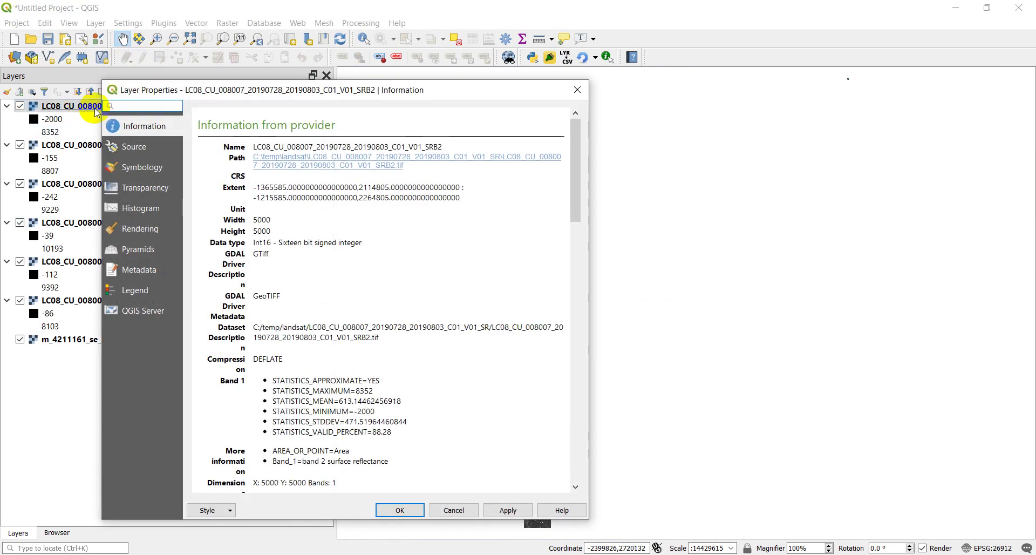
left_click(577, 89)
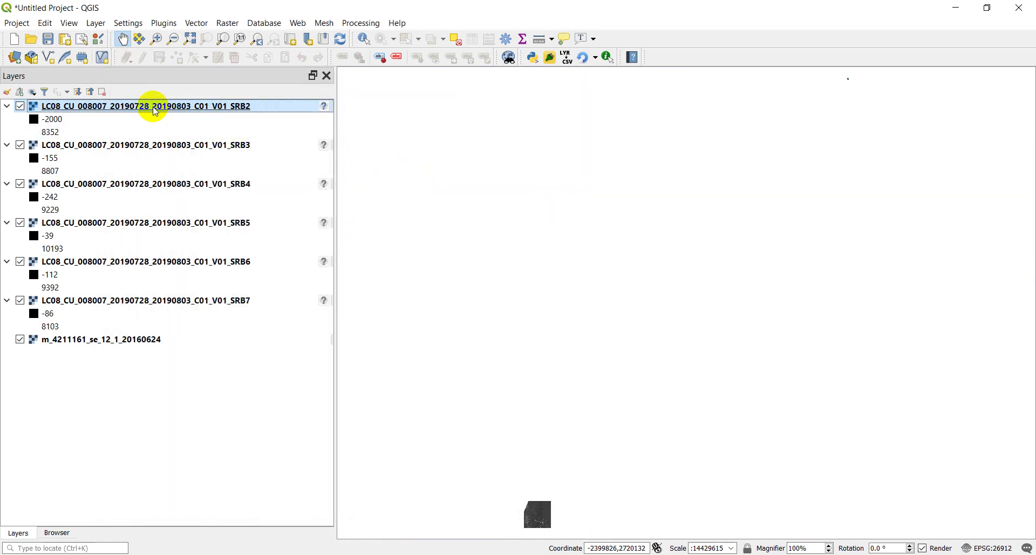
mouse_move(155, 110)
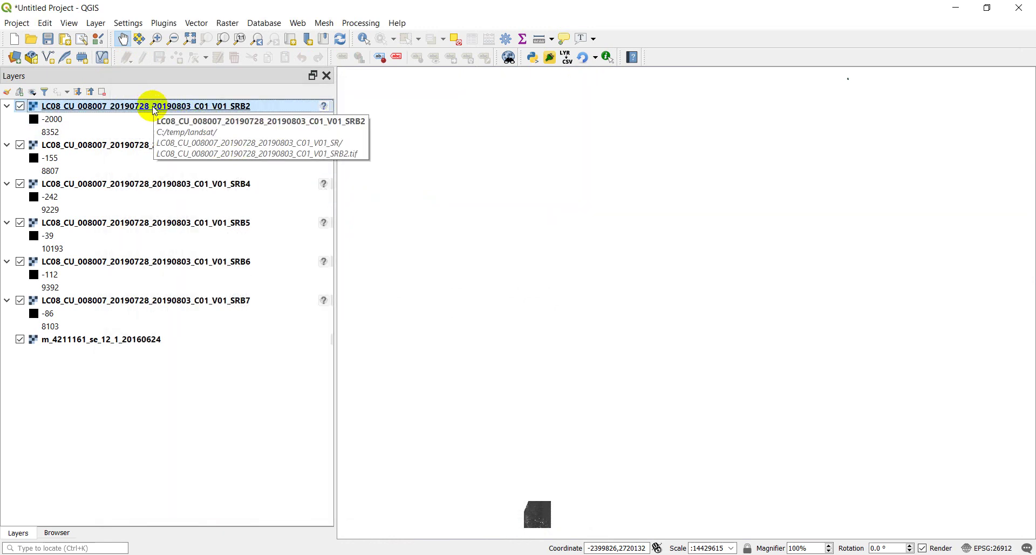
right_click(97, 107)
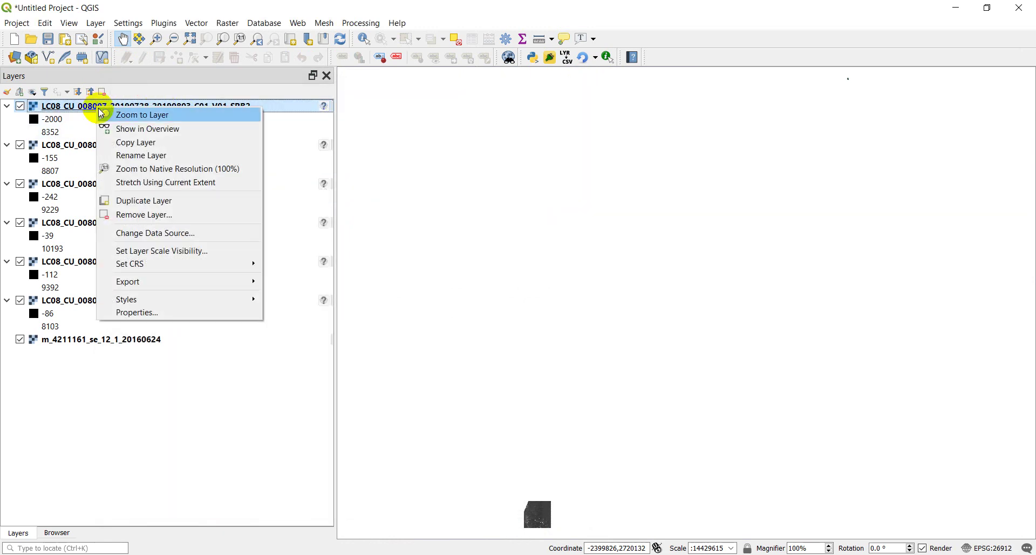
left_click(151, 314)
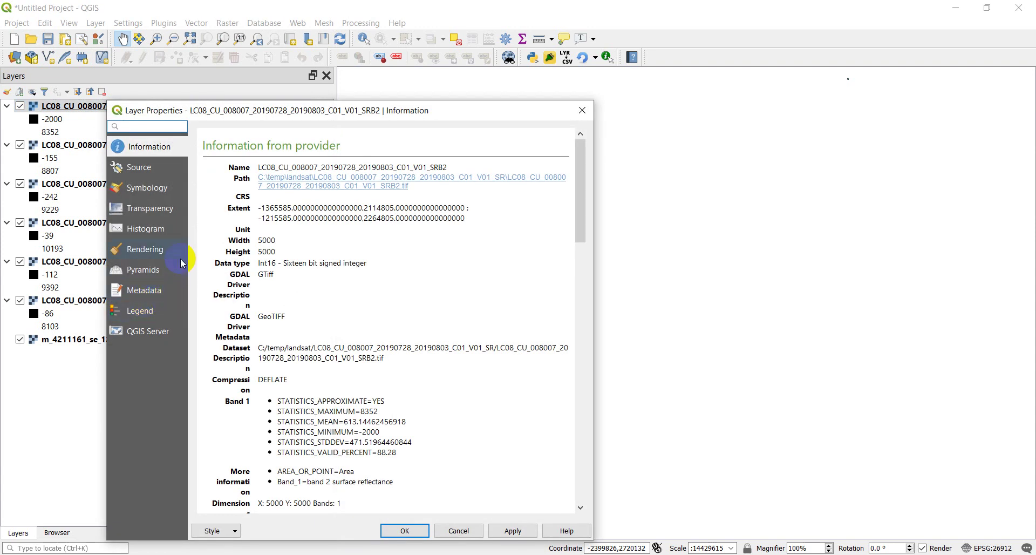
left_click(150, 173)
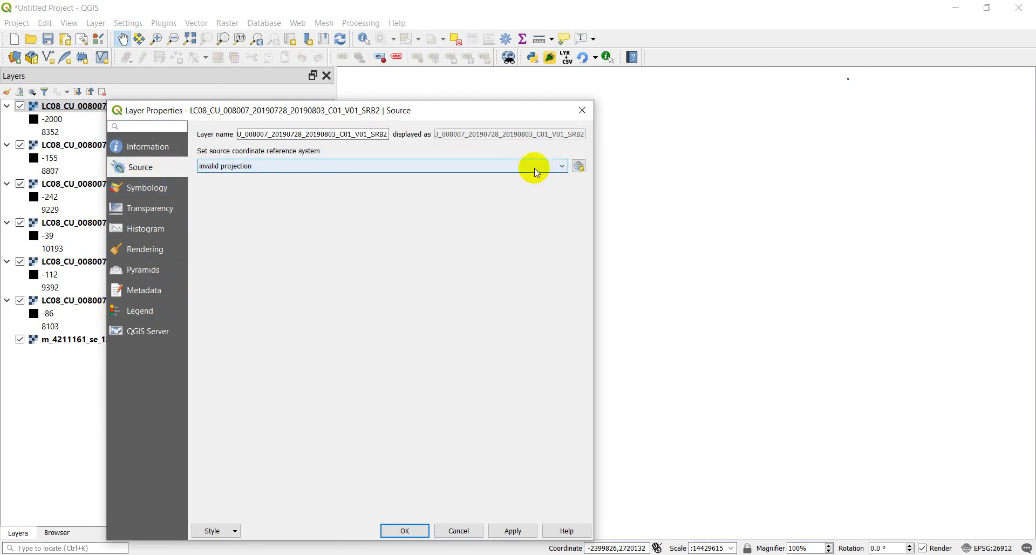
left_click(564, 170)
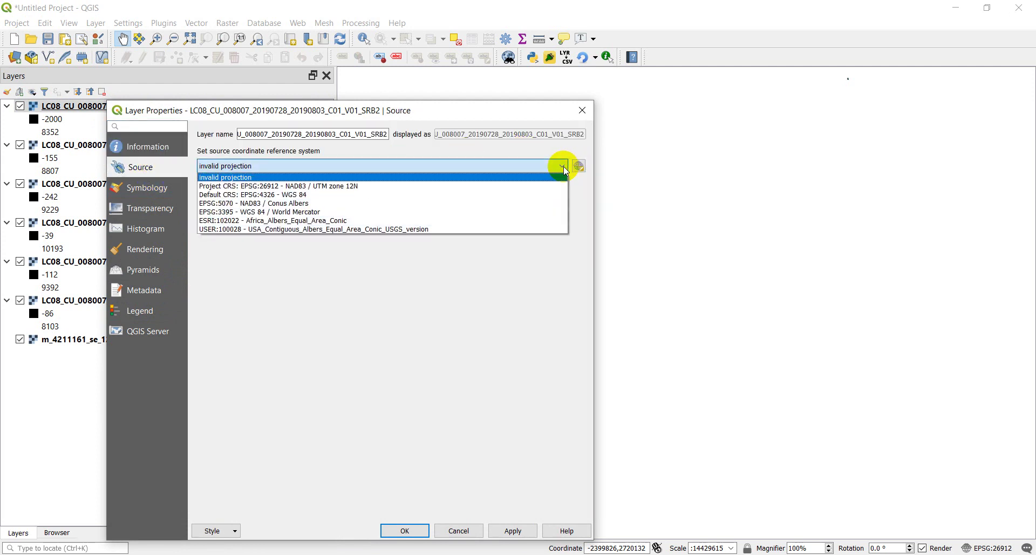
left_click(579, 167)
left_click(579, 167)
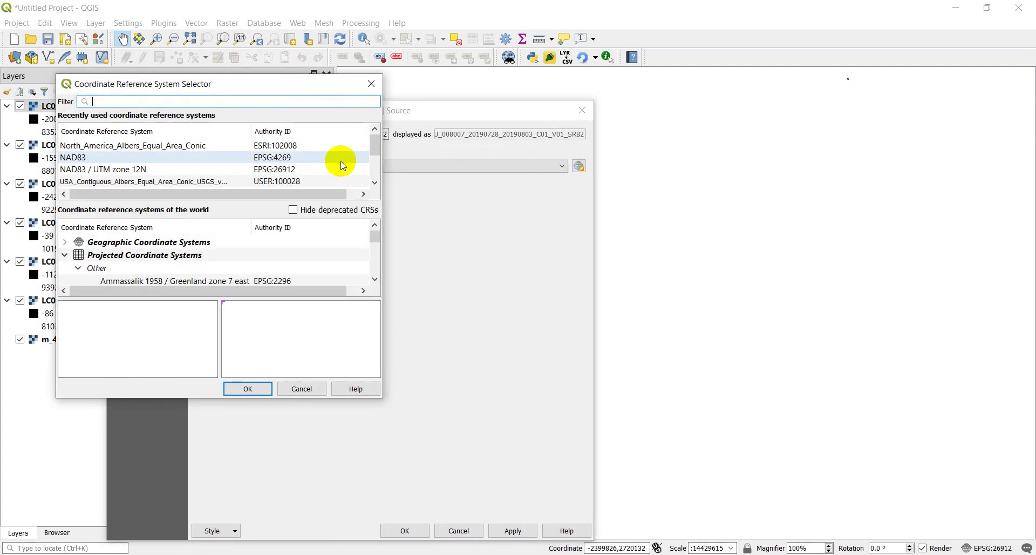
Filter CRSs by 'albers equ' and inspect the North_America and USA_Contiguous Albers Equal Area entries
type("albers")
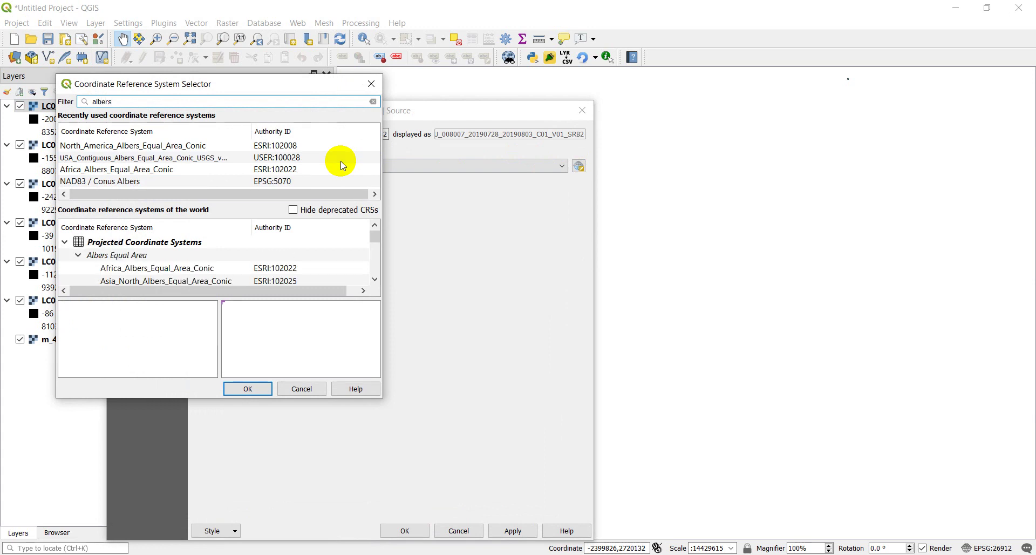
scroll(259, 249, "down", 1)
scroll(259, 248, "up", 1)
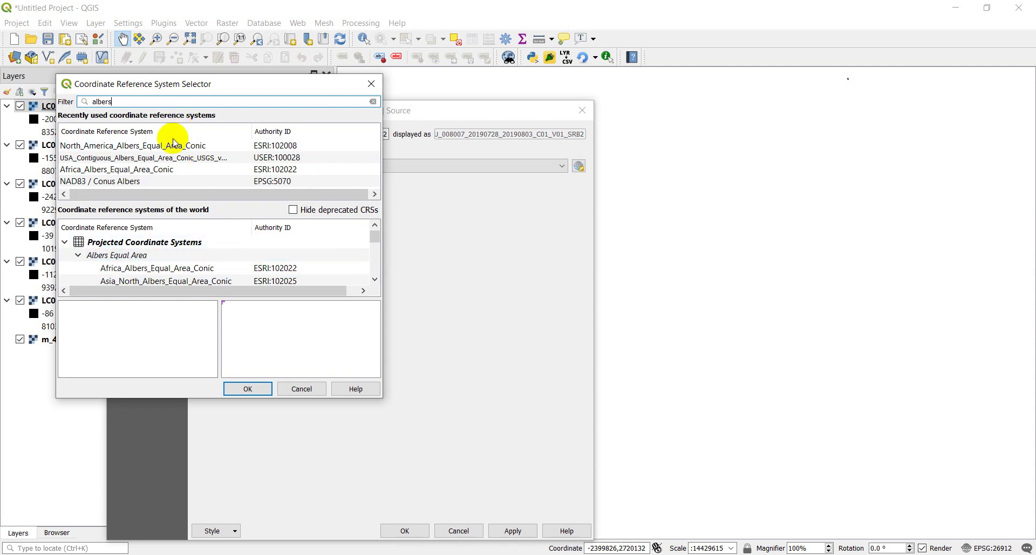
type("equal area conic")
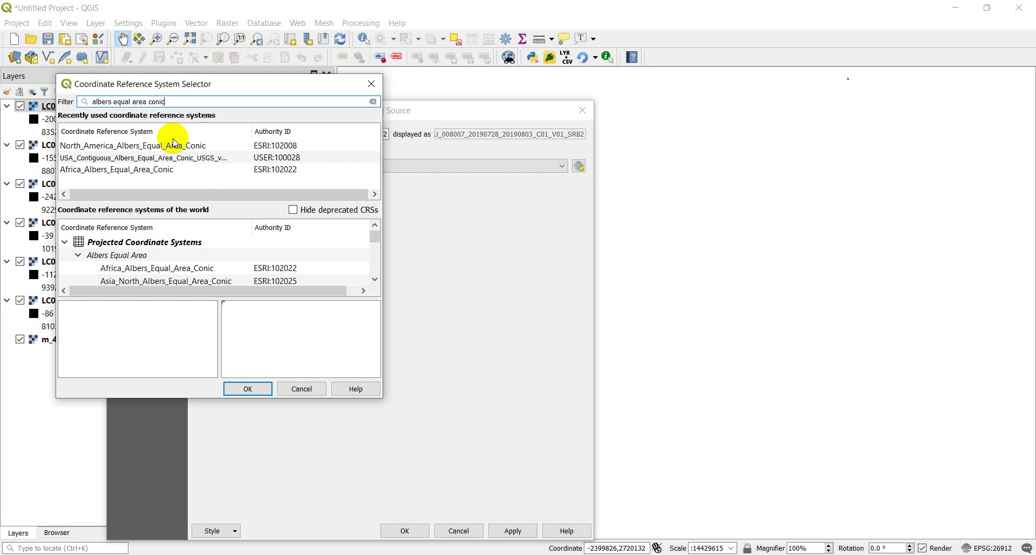
left_click(137, 147)
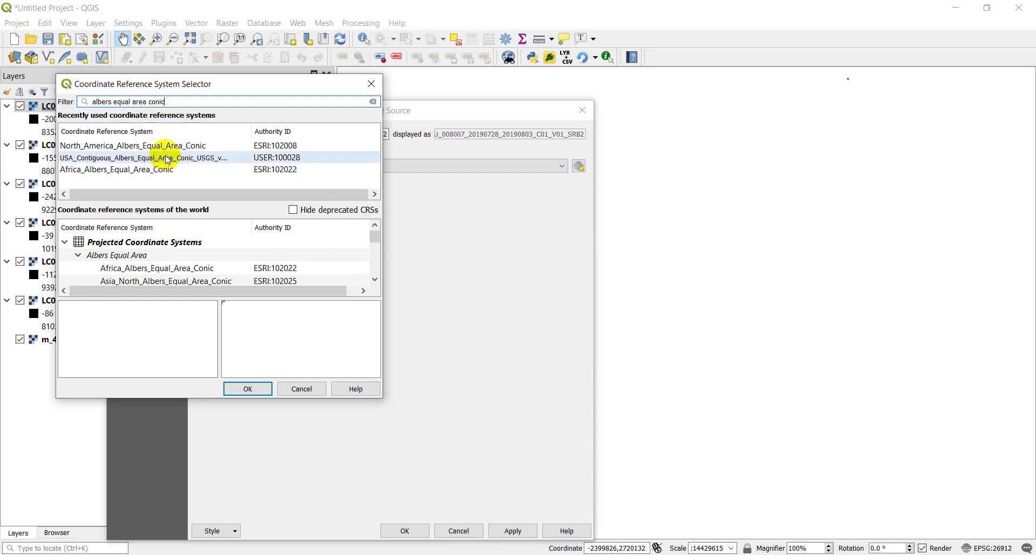
left_click_drag(252, 131, 289, 123)
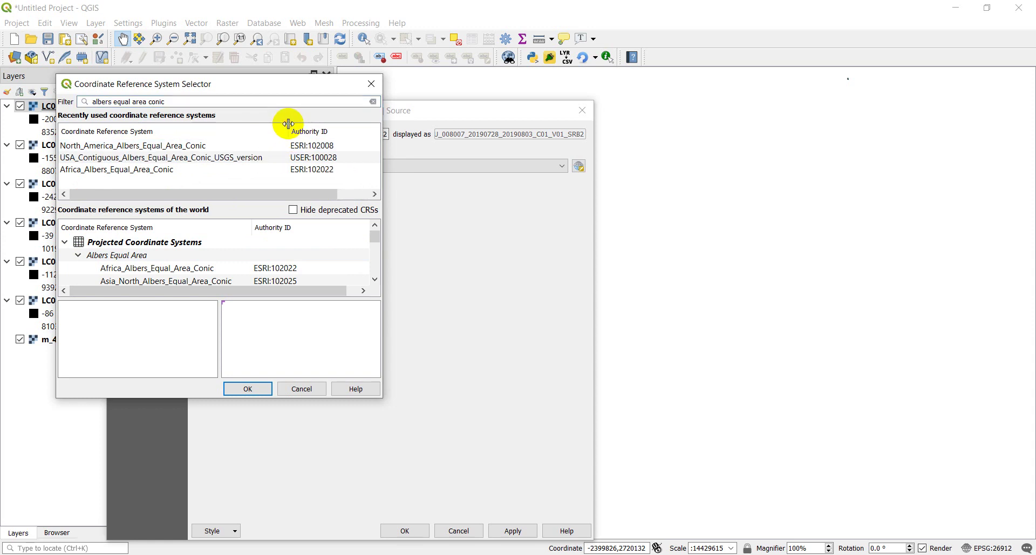
left_click(205, 162)
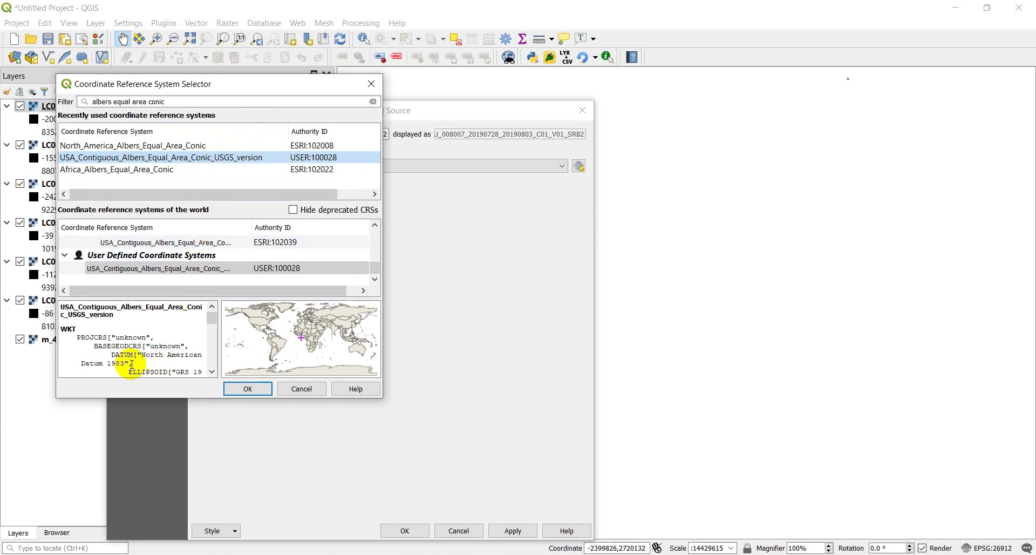
left_click(133, 150)
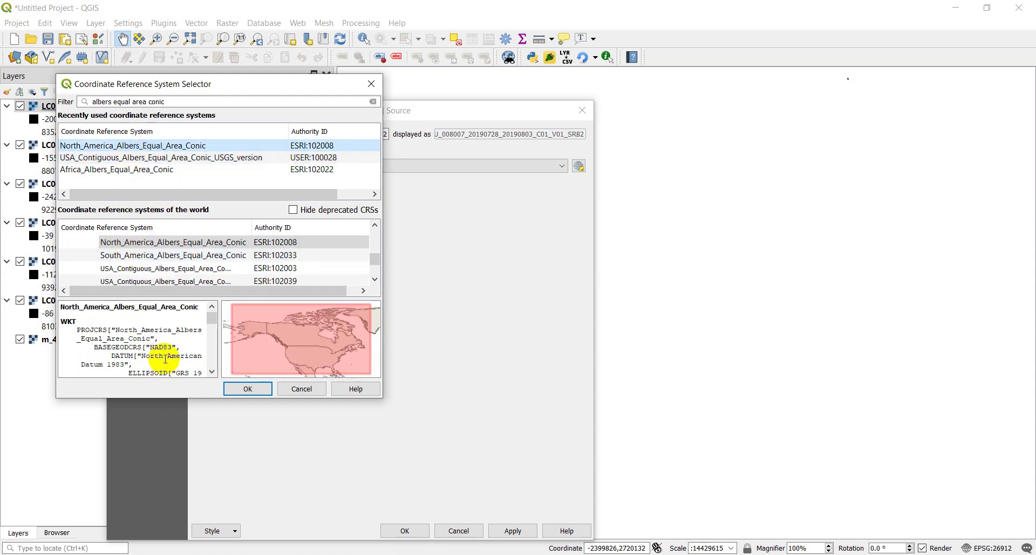
scroll(168, 355, "down", 2)
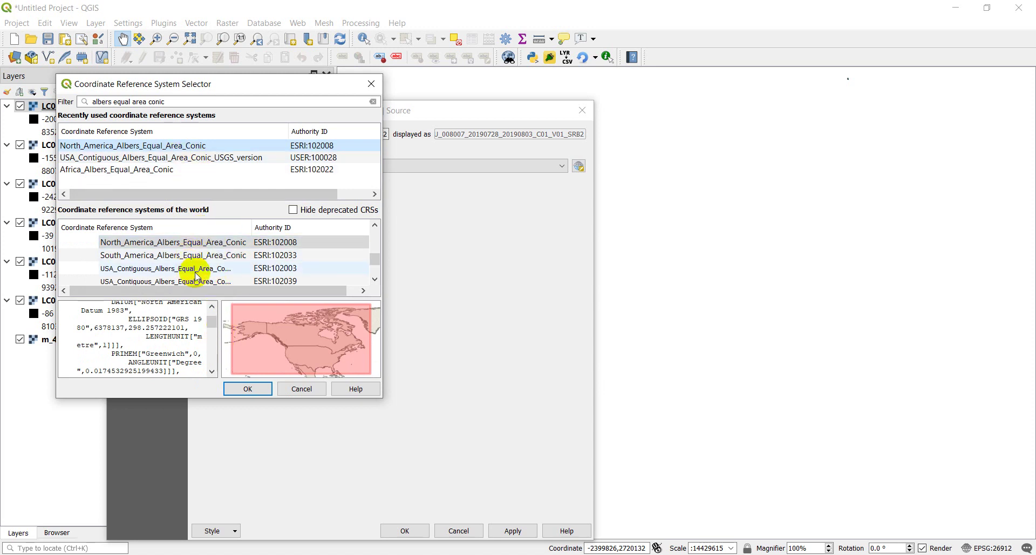
left_click_drag(379, 256, 379, 262)
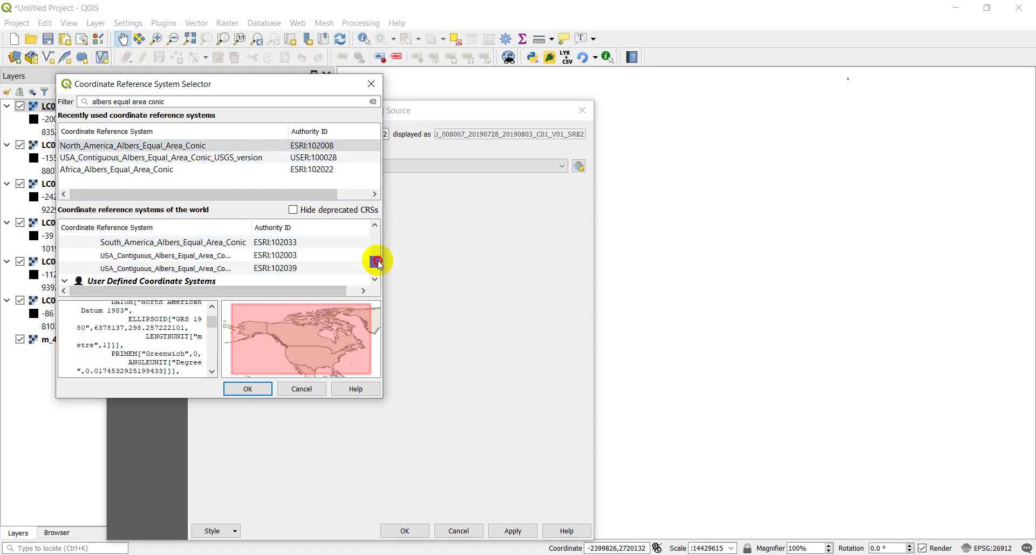
Compare the ESRI:102039 and ESRI:102003 definitions, then close the selector without choosing one
left_click(193, 270)
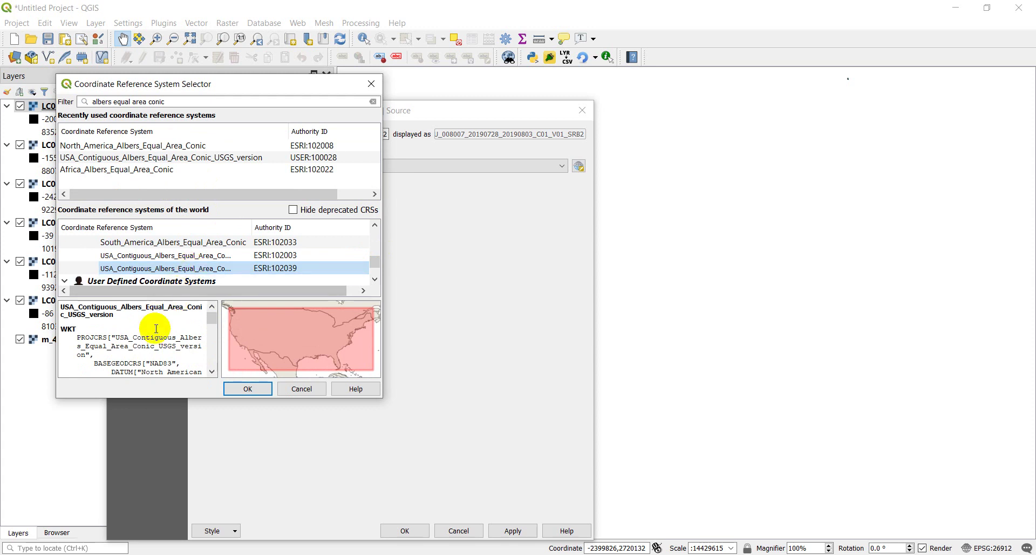
scroll(147, 356, "down", 2)
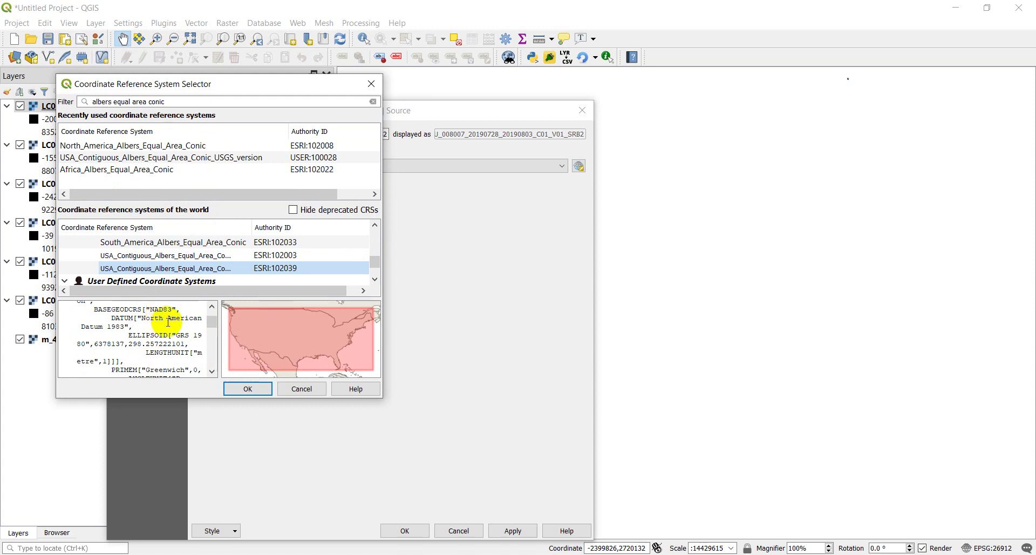
left_click(169, 258)
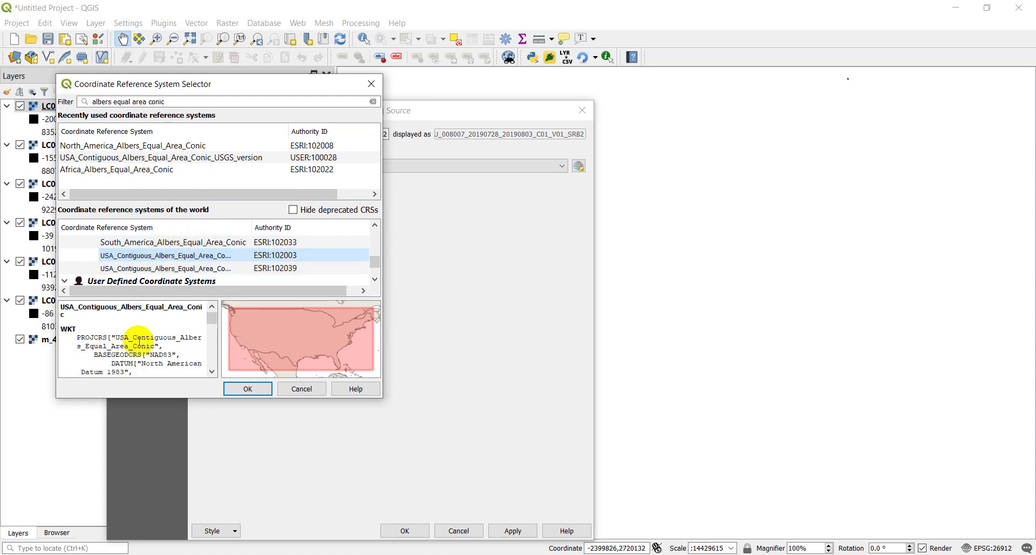
scroll(139, 340, "down", 2)
scroll(139, 341, "up", 2)
scroll(139, 341, "down", 2)
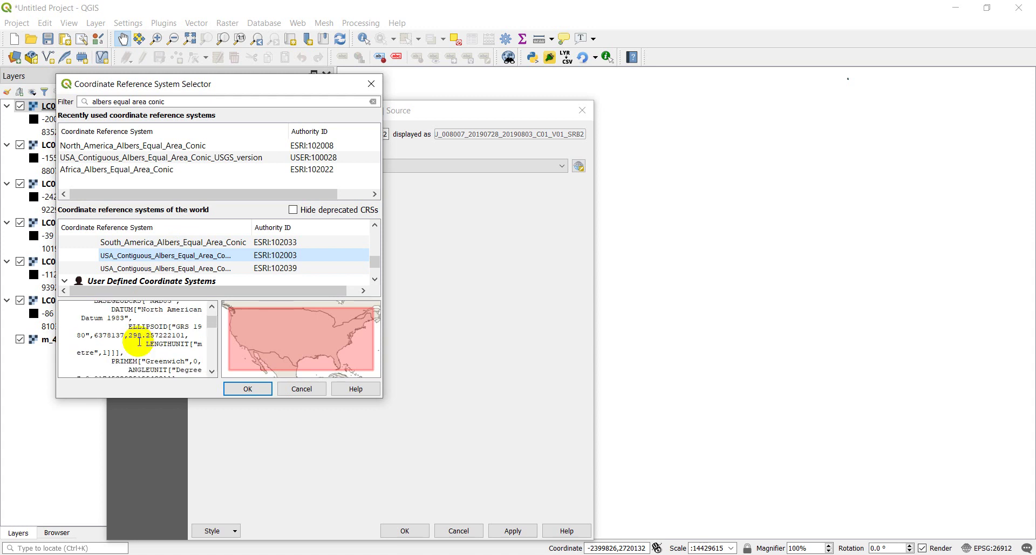
scroll(139, 341, "down", 5)
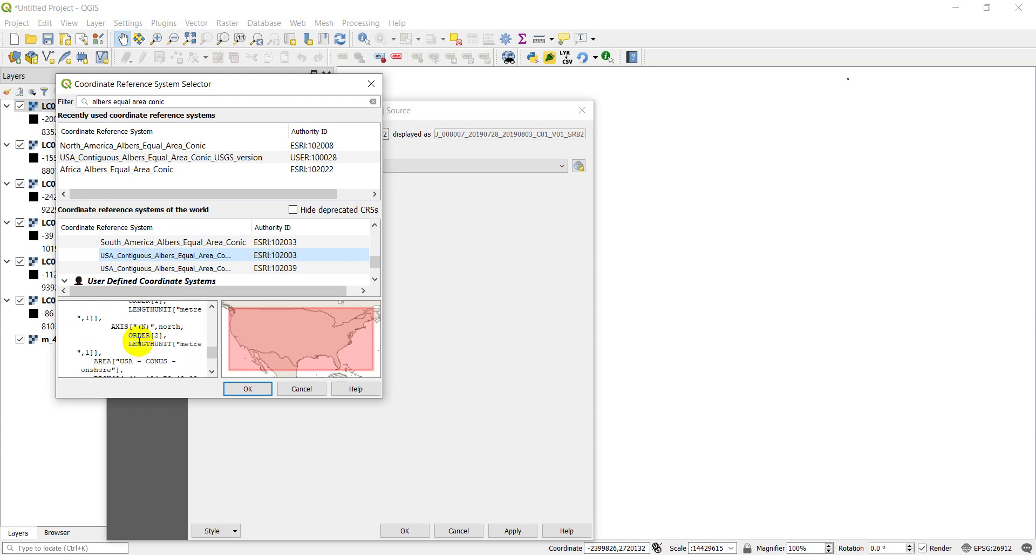
scroll(139, 341, "down", 4)
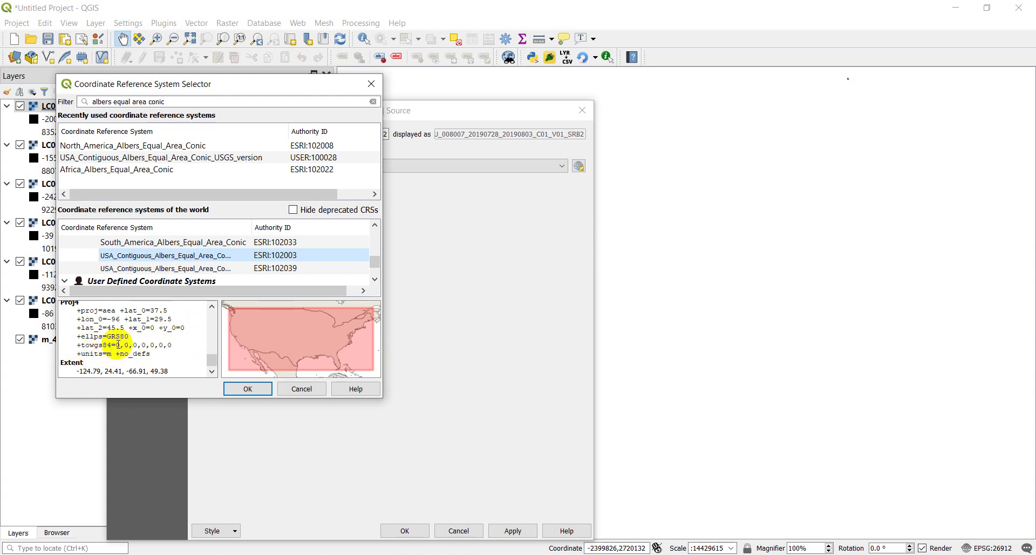
scroll(143, 343, "up", 8)
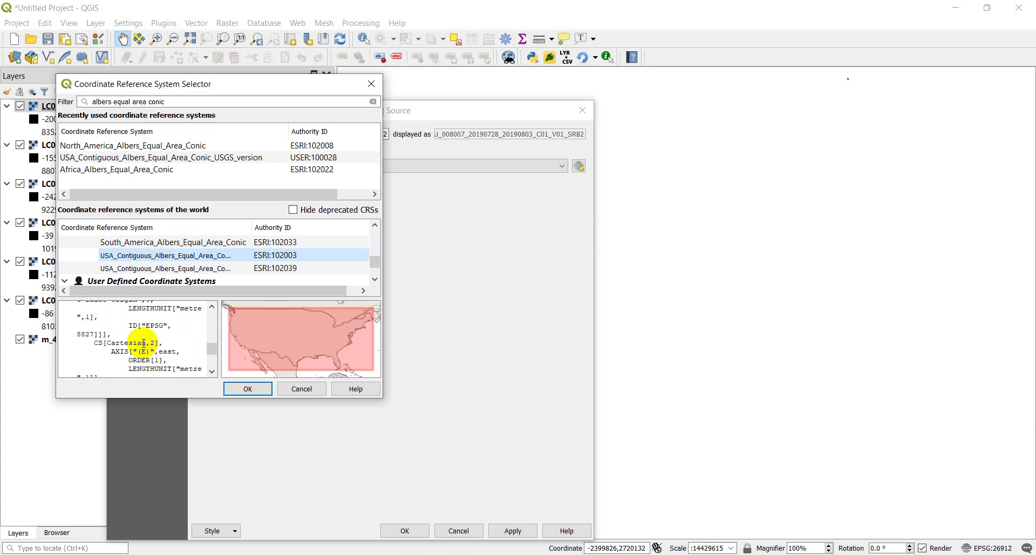
scroll(144, 344, "up", 3)
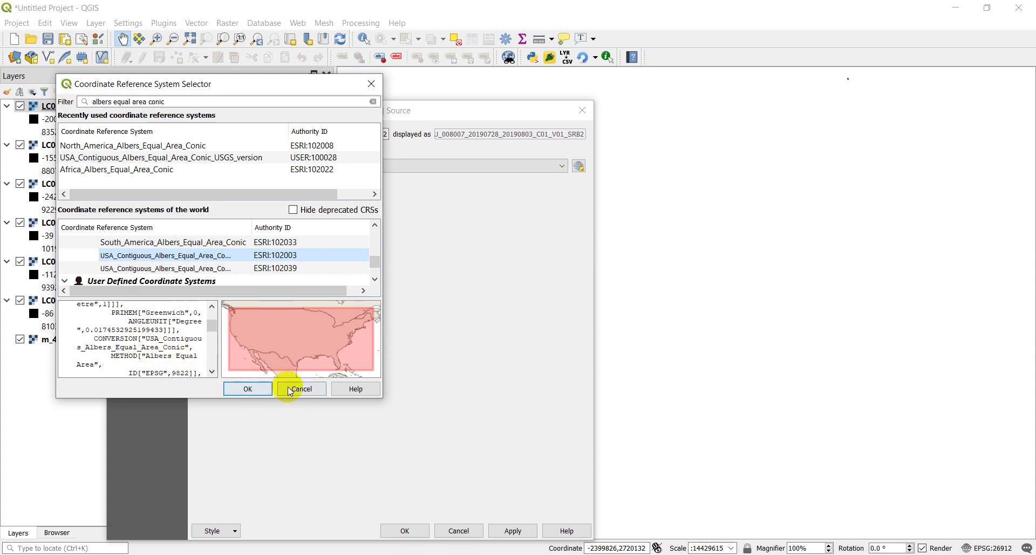
left_click(370, 84)
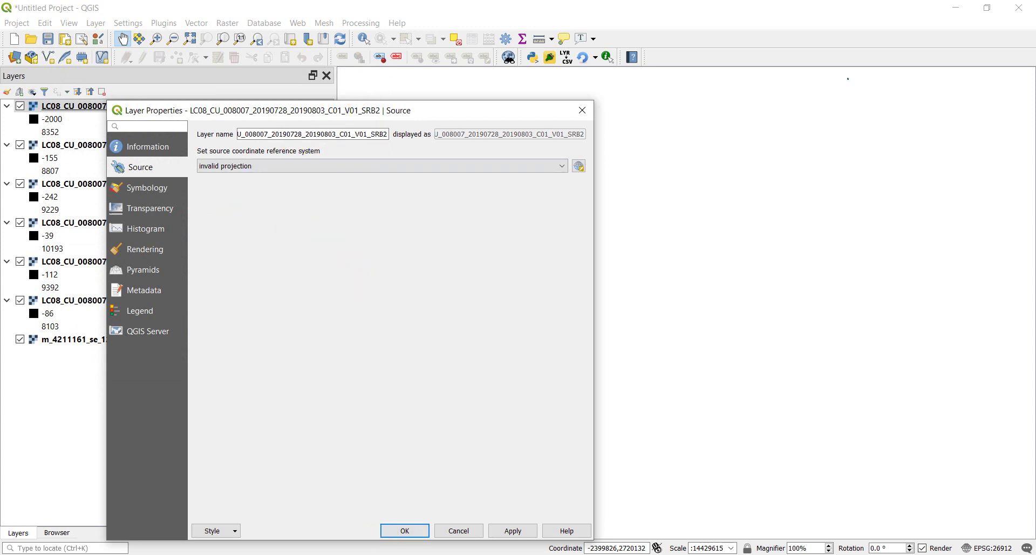
Check the ARD Albers parameters and WGS84 datum in Chrome, then bring up the landsat SR folder
key("alt+Tab")
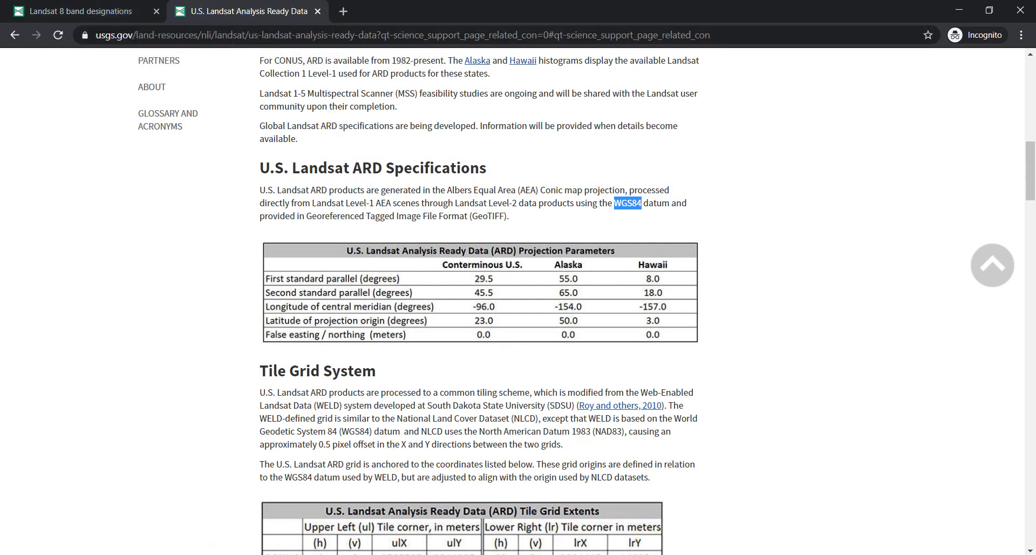
key("alt+Tab")
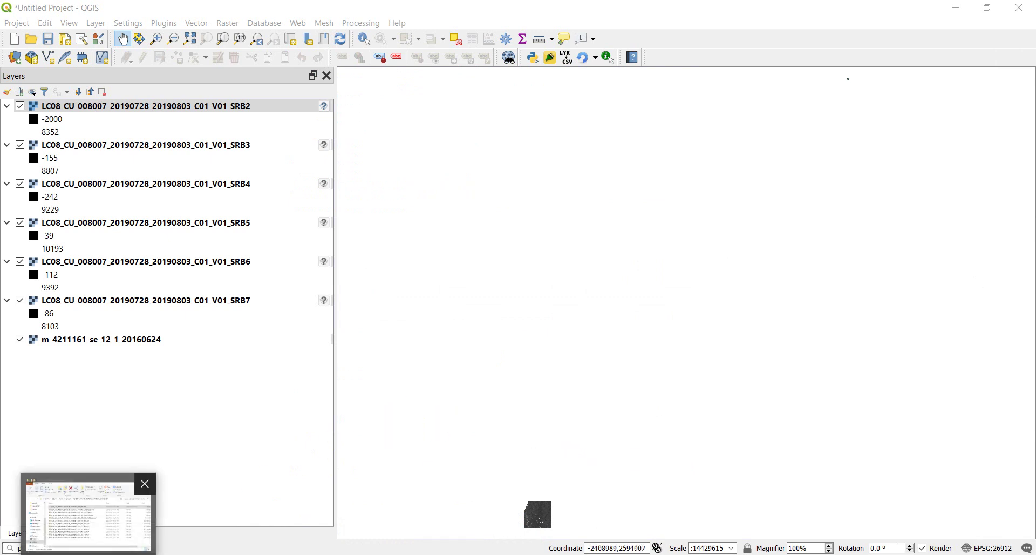
left_click(86, 510)
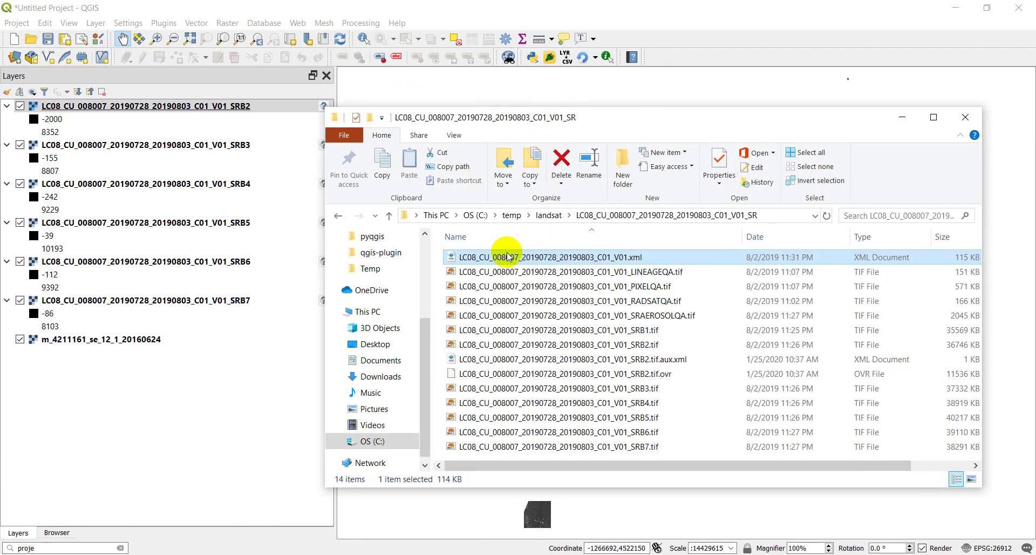
Open the LC08_CU_008007_20190728_20190803_C01_V01.xml metadata with Edit with Notepad++
left_click(556, 273)
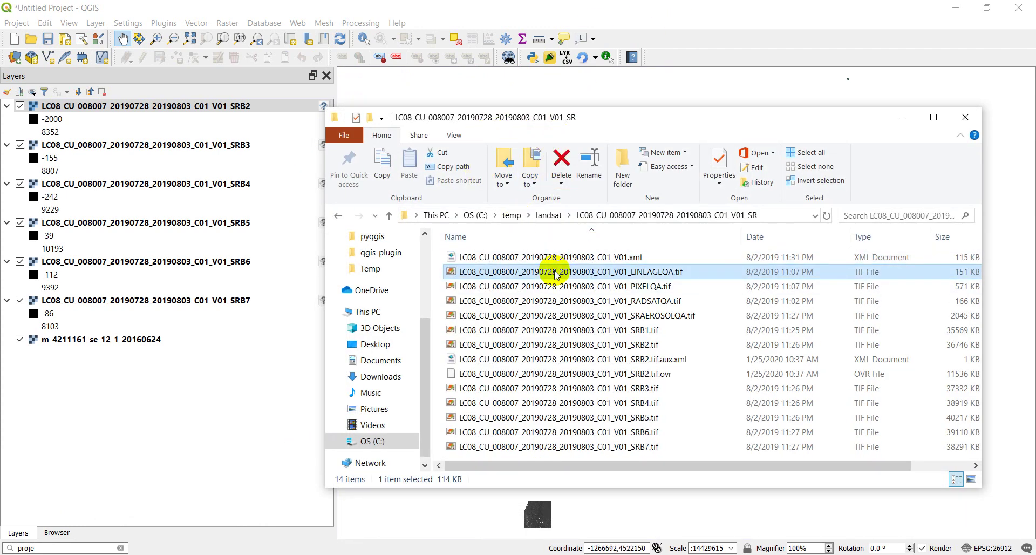
left_click(526, 259)
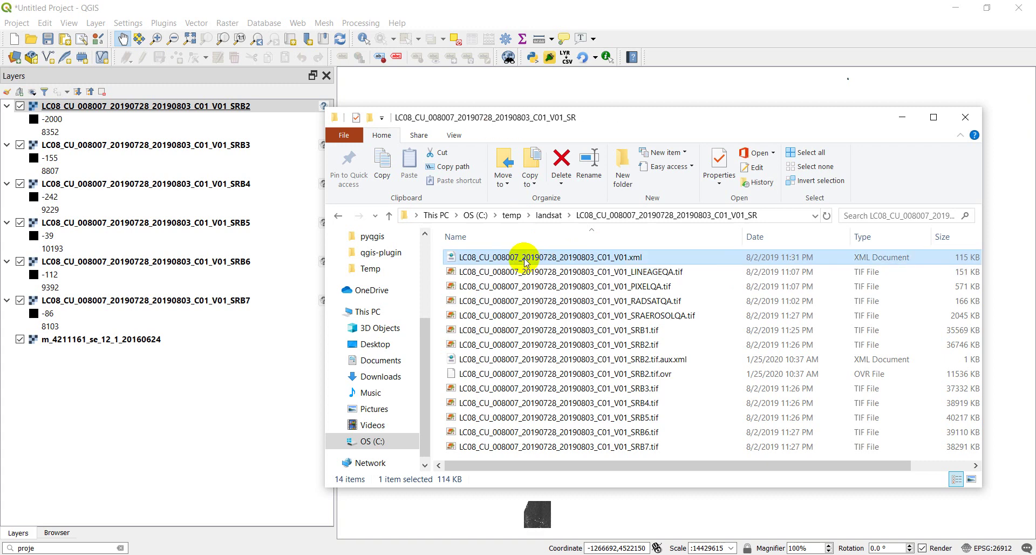
right_click(526, 262)
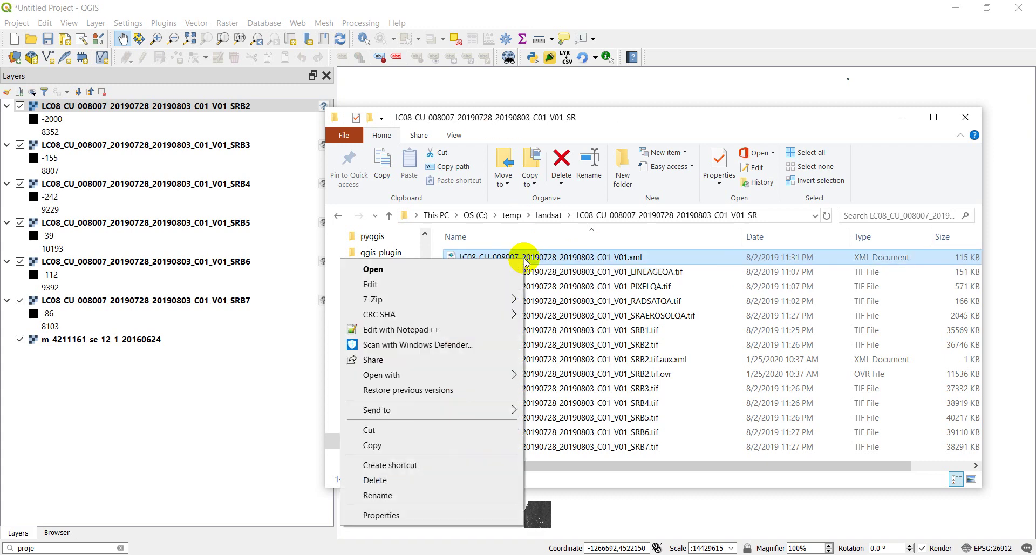
left_click(443, 329)
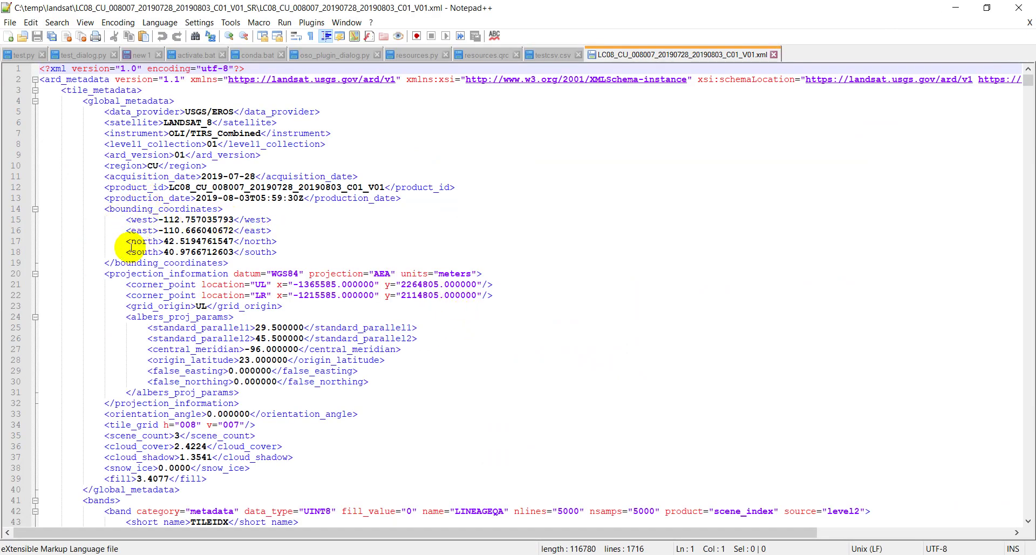
Read the XML's projection_information block: WGS84 datum, AEA projection, corner points and grid origin
left_click(102, 274)
left_click_drag(102, 274, 460, 274)
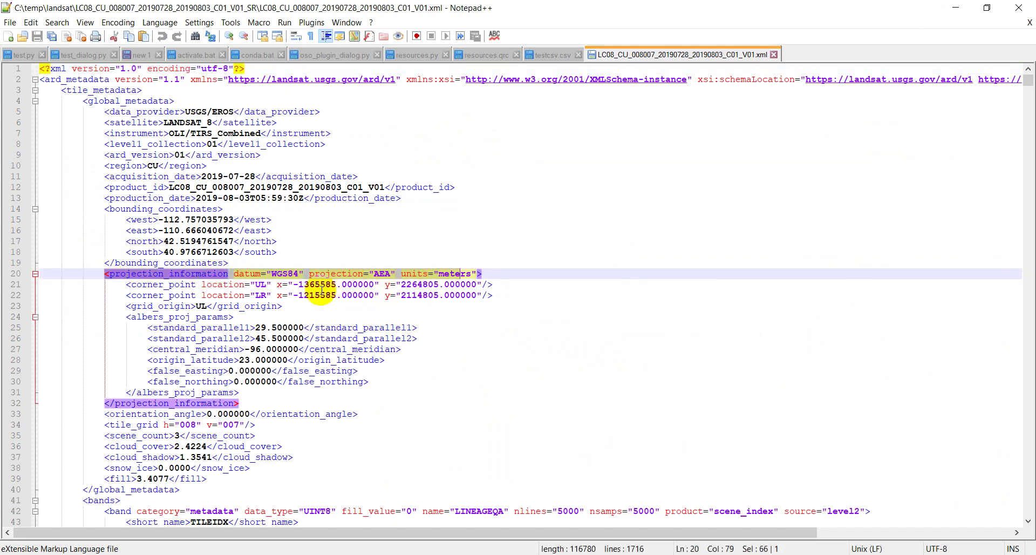
left_click(438, 274)
left_click_drag(127, 287, 273, 294)
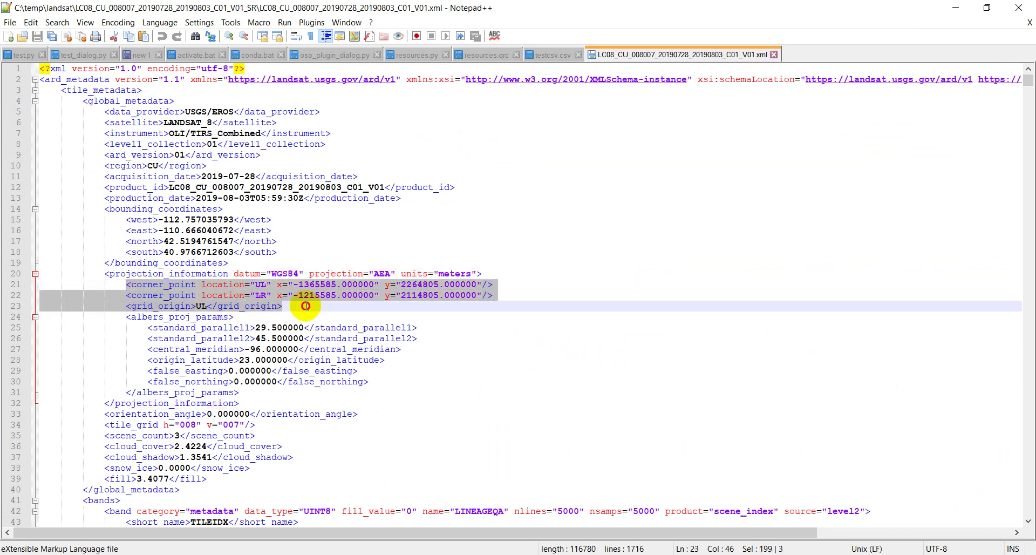
left_click(211, 305)
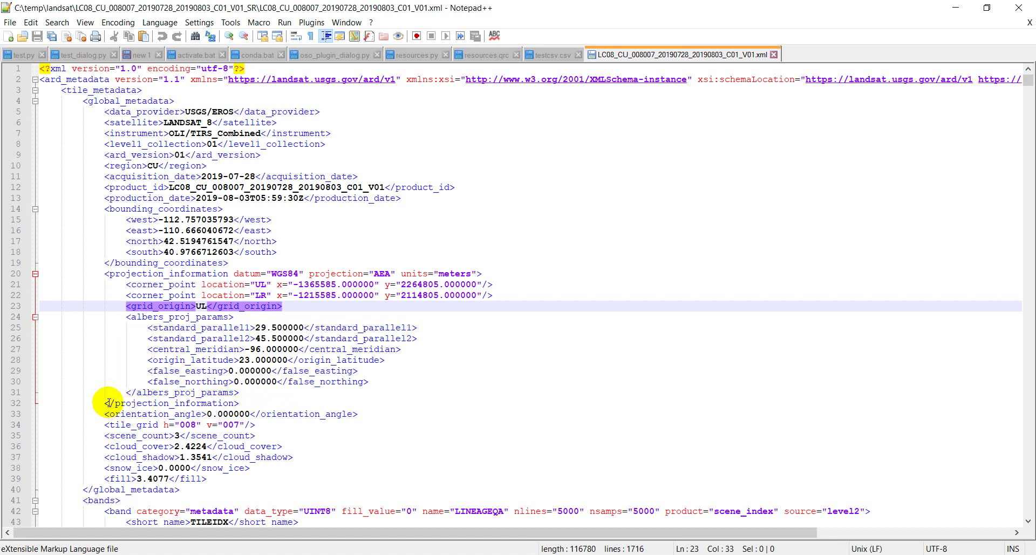
left_click_drag(106, 403, 244, 404)
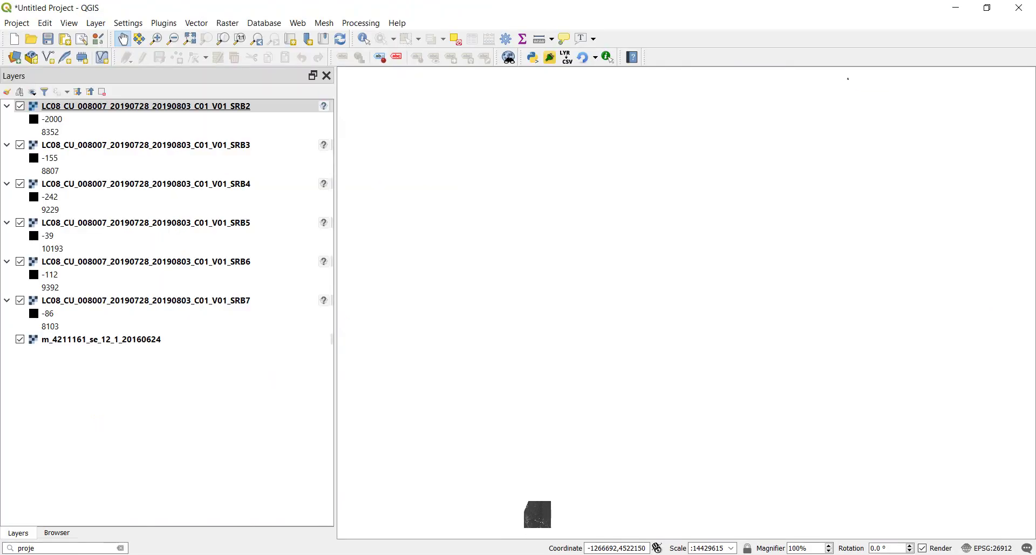
left_click(59, 546)
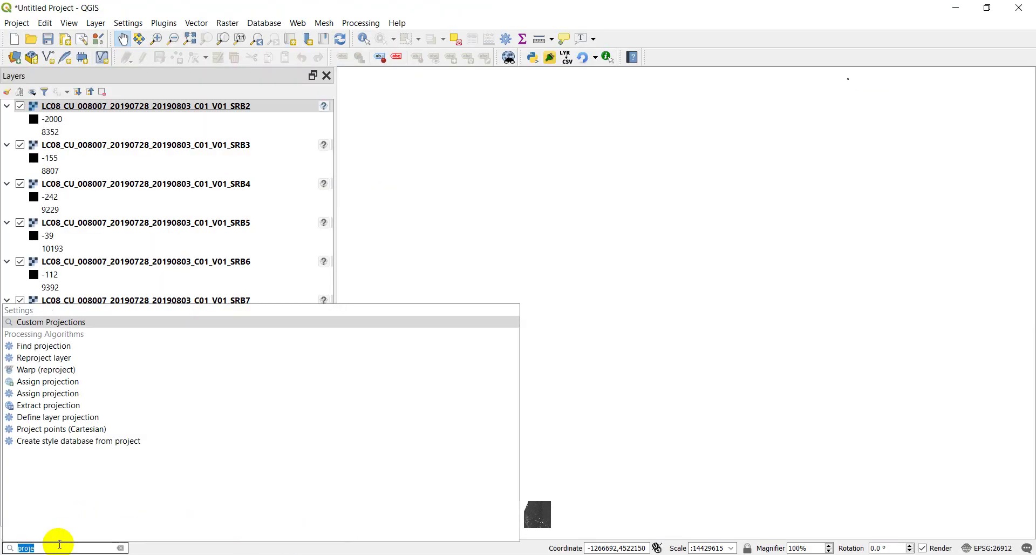
Find Custom Projections with the locator search 'custom p' and copy an existing aea proj definition
type("custom p")
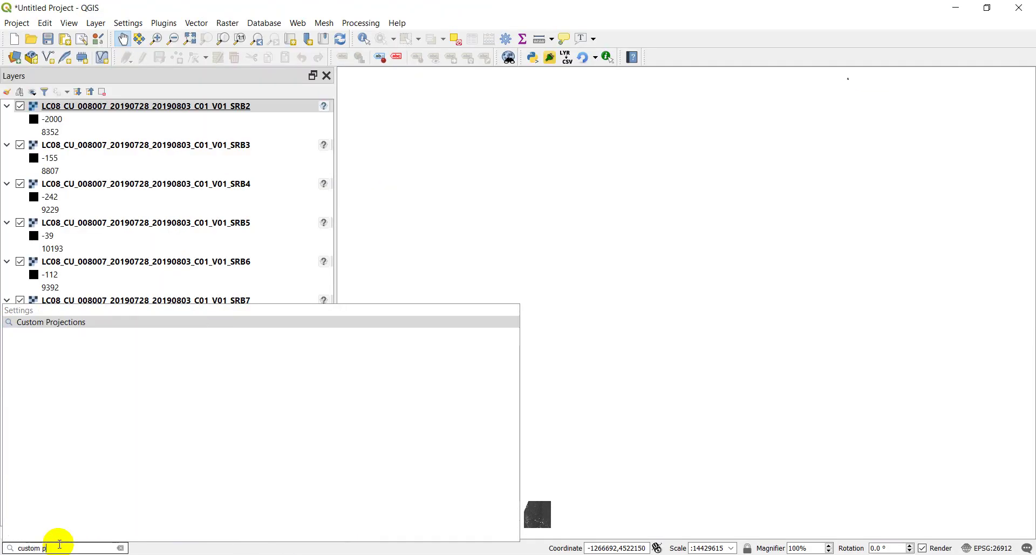
left_click(38, 322)
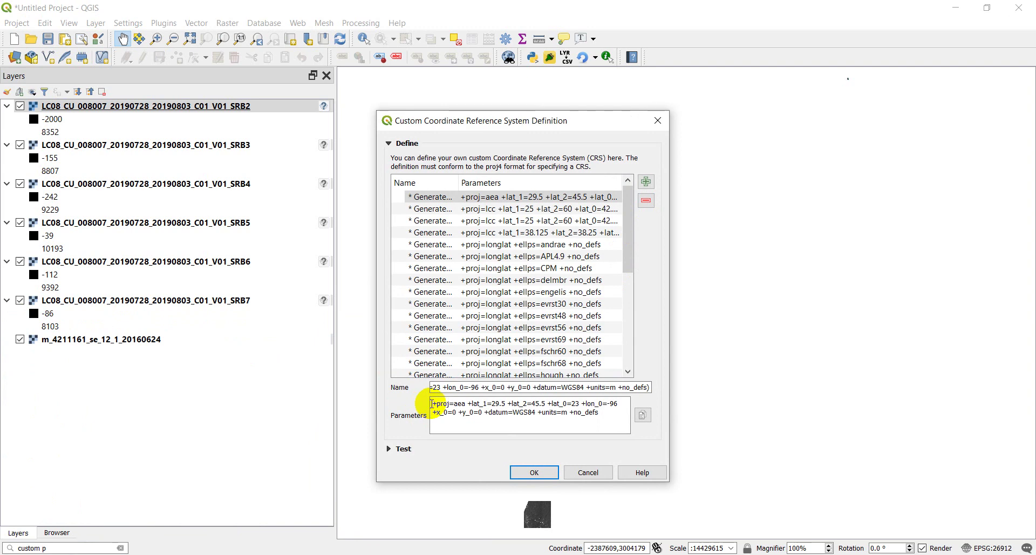
left_click_drag(433, 404, 637, 412)
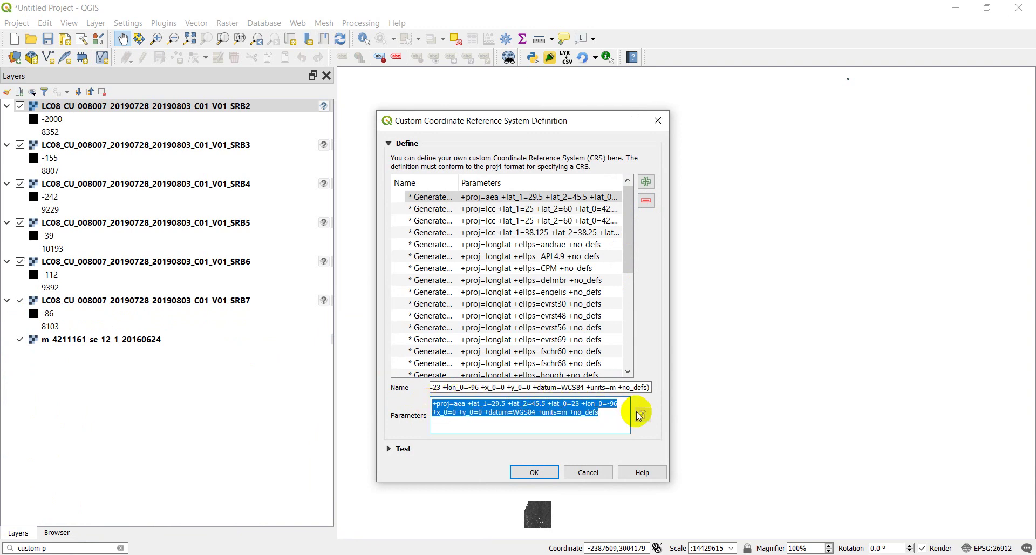
left_click(604, 416)
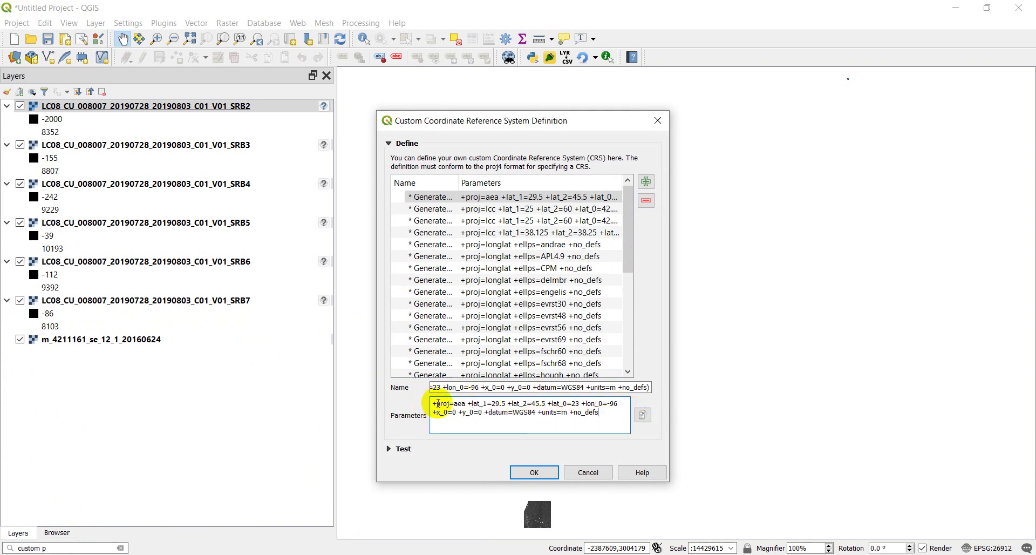
left_click_drag(434, 403, 617, 423)
key("ctrl+c")
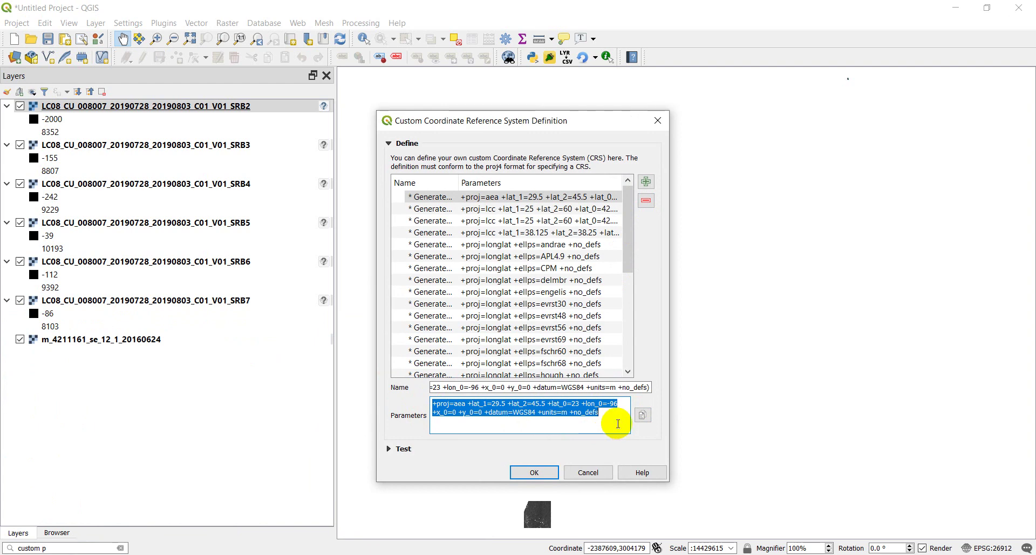
Add a new custom CRS, Albers_Equal_Area_WGS84, and paste the aea parameters into it
left_click(646, 182)
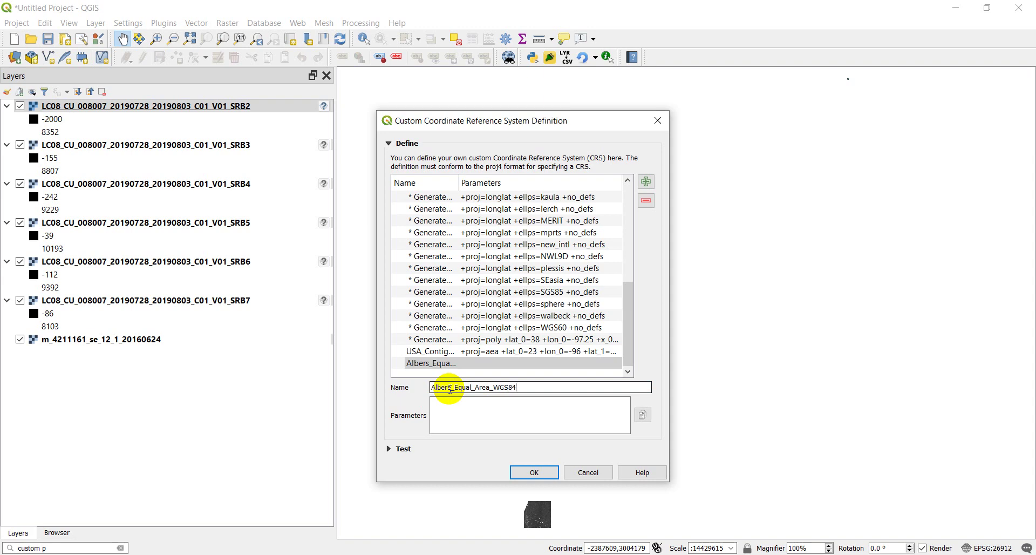
left_click(436, 407)
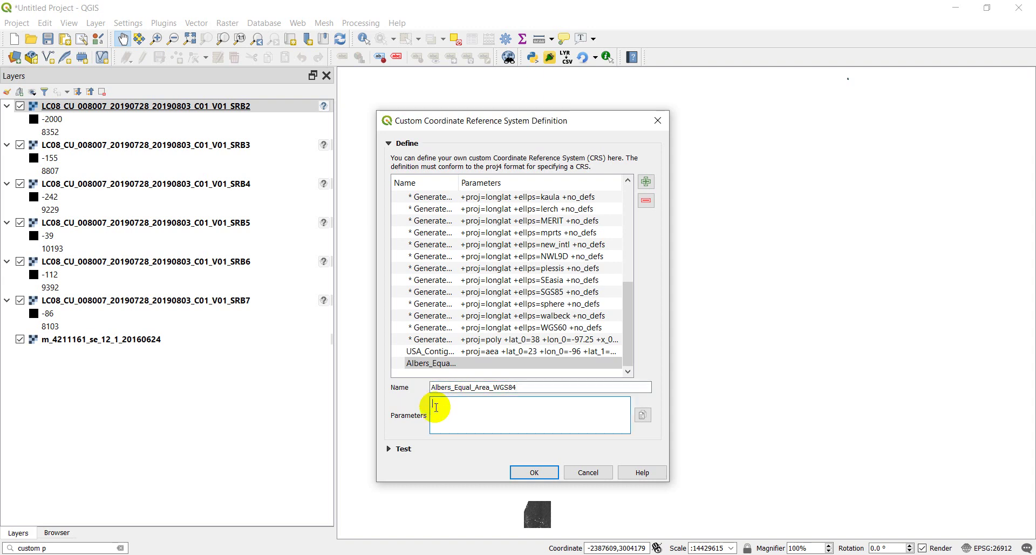
key("ctrl+v")
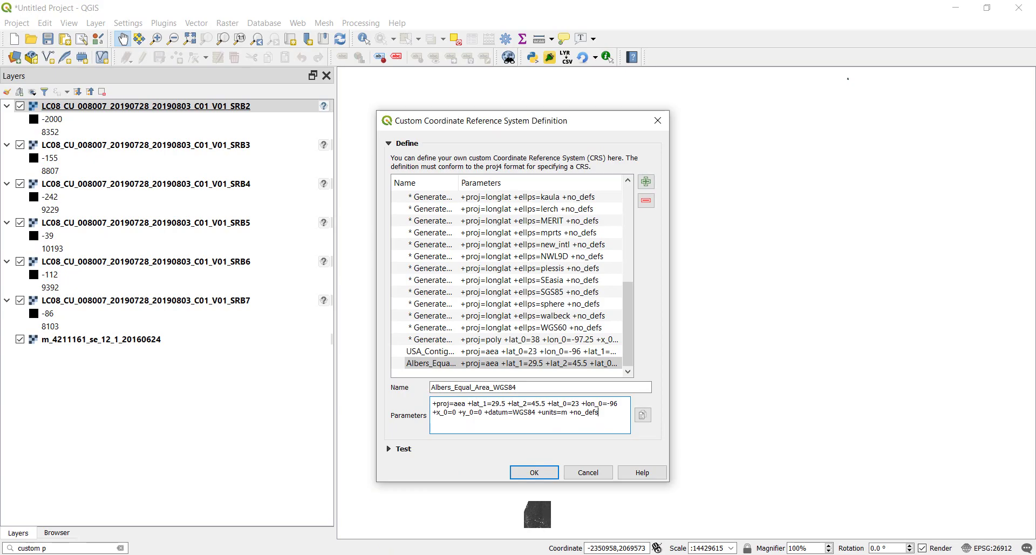
Compare the new CRS's WGS84 datum and zero false easting/northing with the XML albers_proj_params
key("alt+Tab")
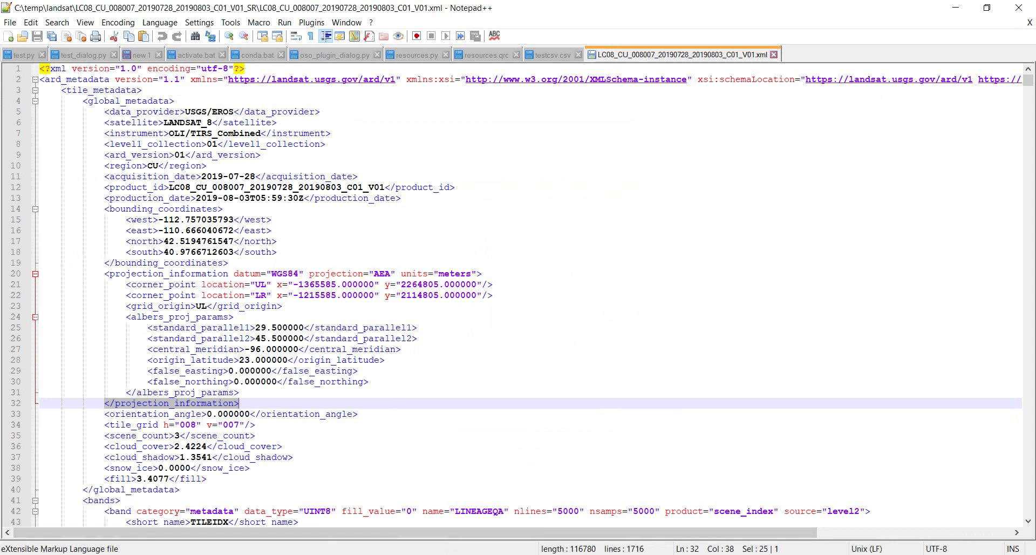
key("alt+Tab")
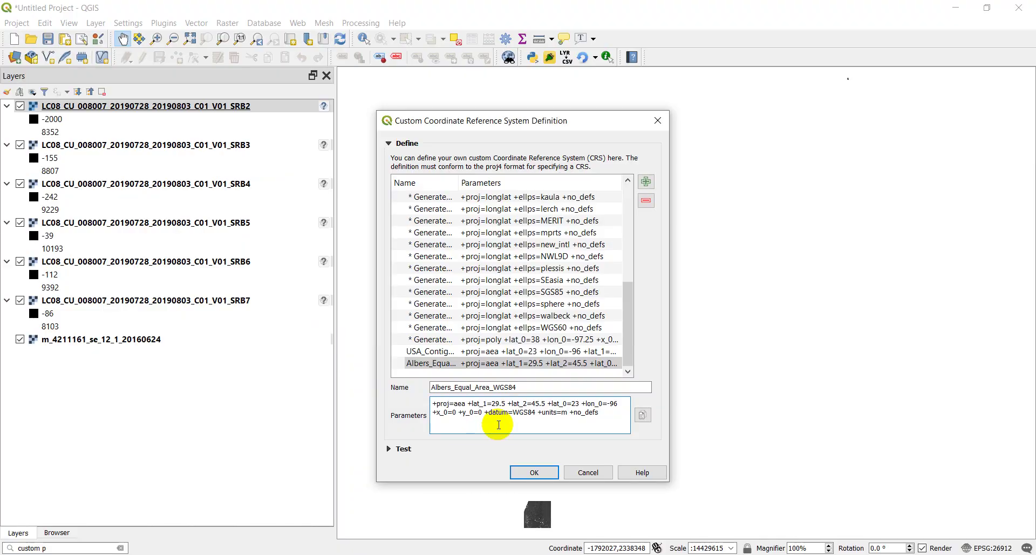
double_click(524, 413)
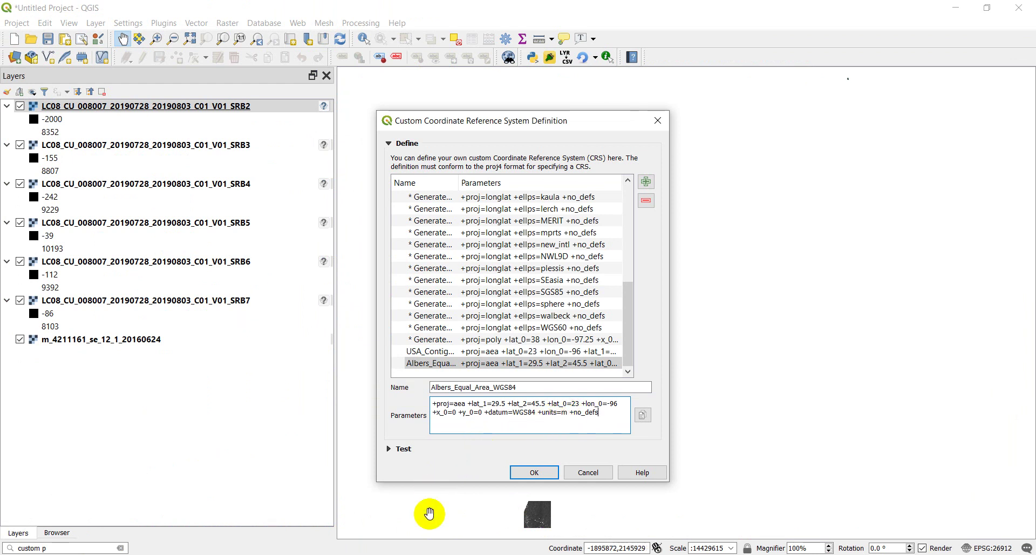
left_click(554, 512)
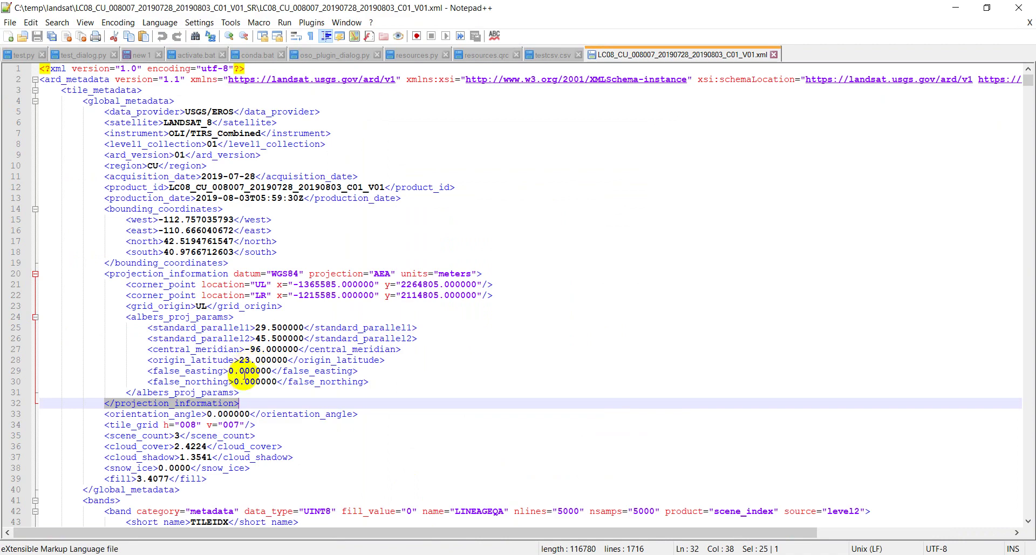
key("alt+Tab")
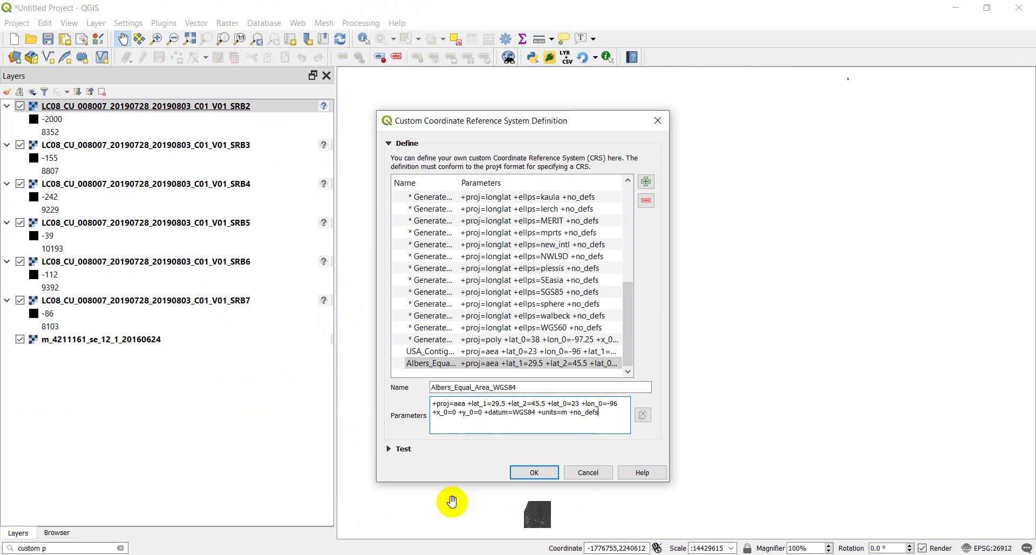
Cross-check parallels 29.5/45.5, lat_0 23 and lon_0 -96 between the XML and the custom CRS
left_click(486, 502)
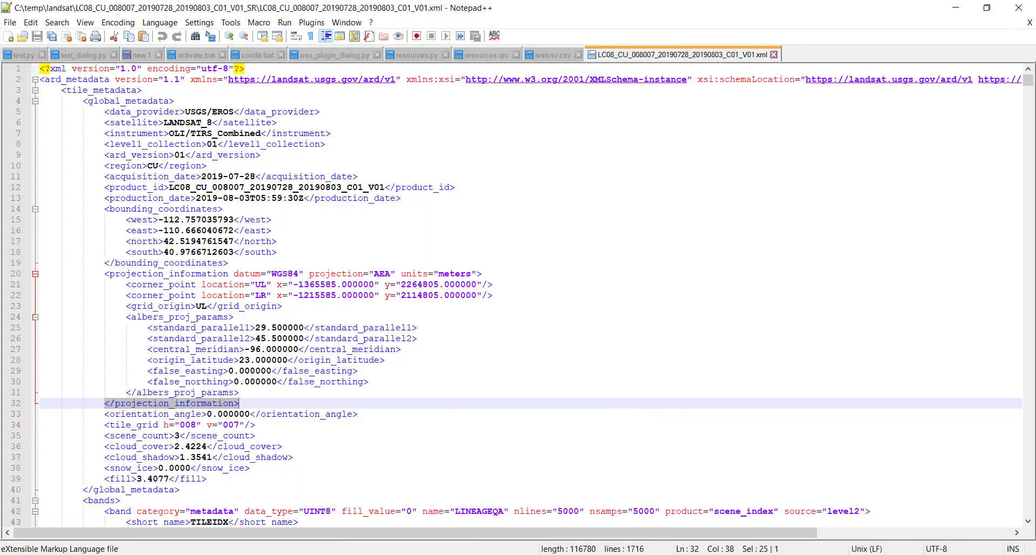
key("alt+Tab")
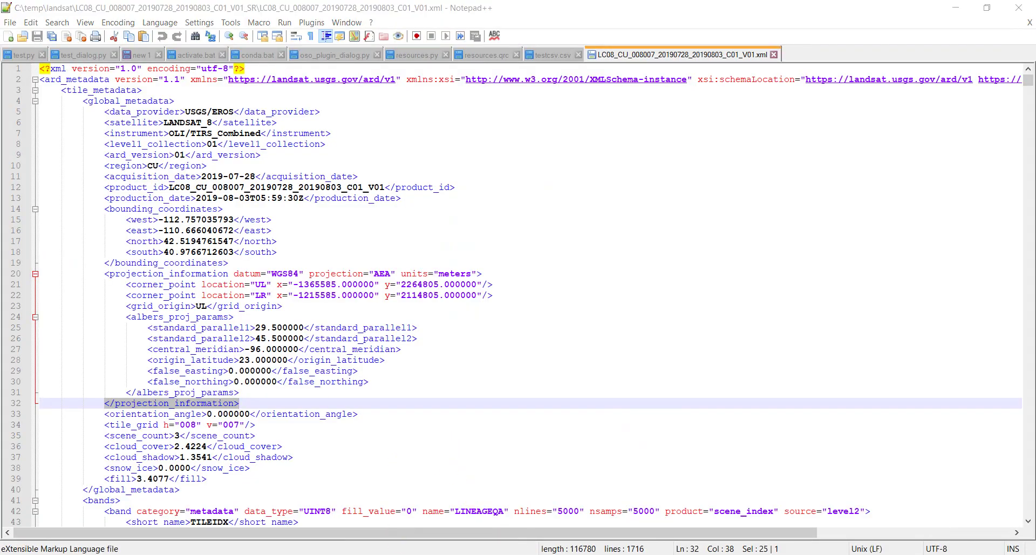
left_click(515, 553)
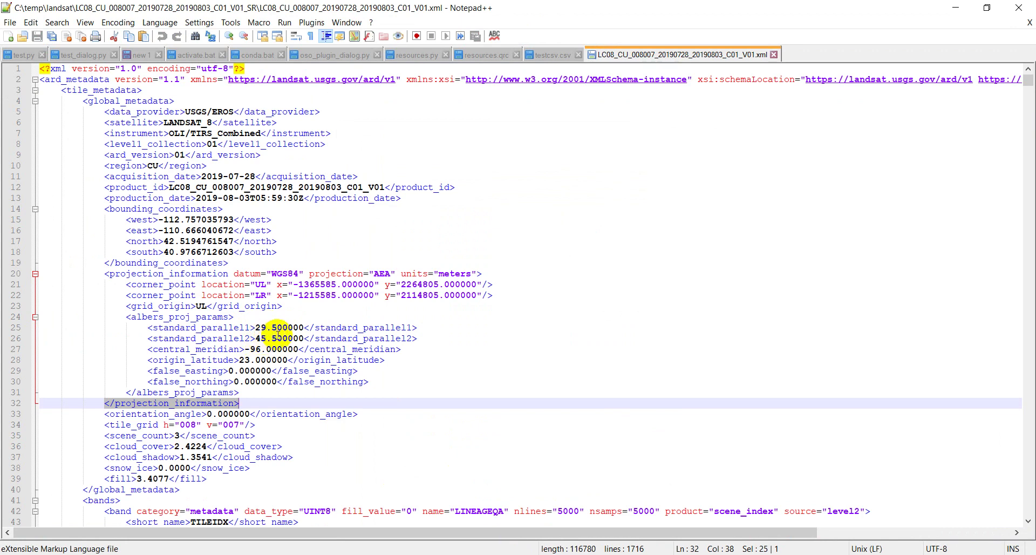
key("alt+Tab")
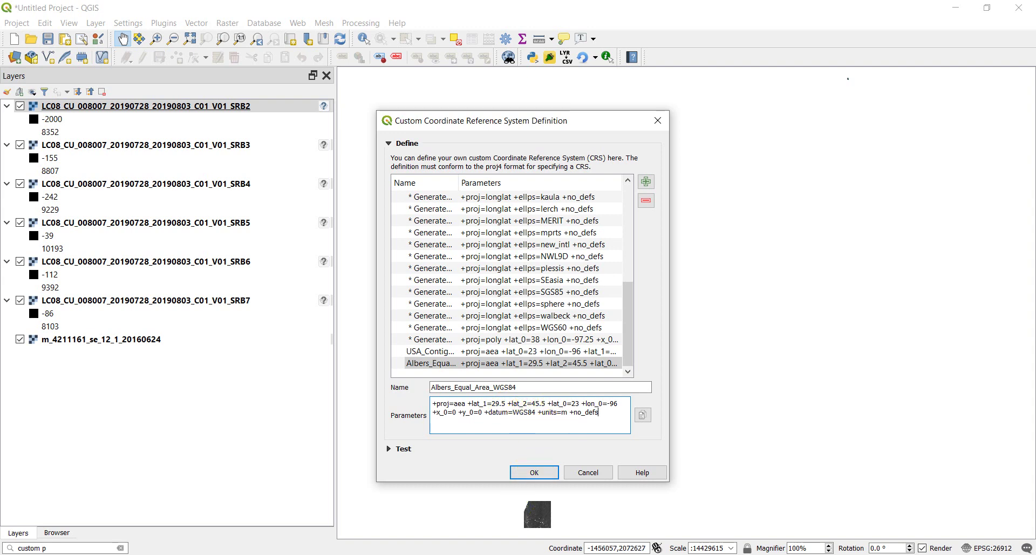
key("alt+Tab")
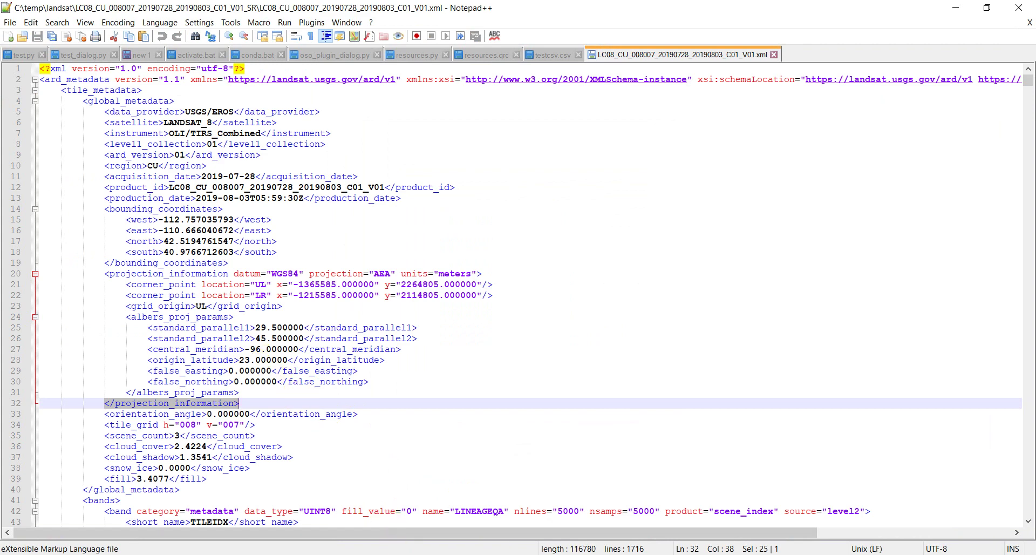
left_click(475, 554)
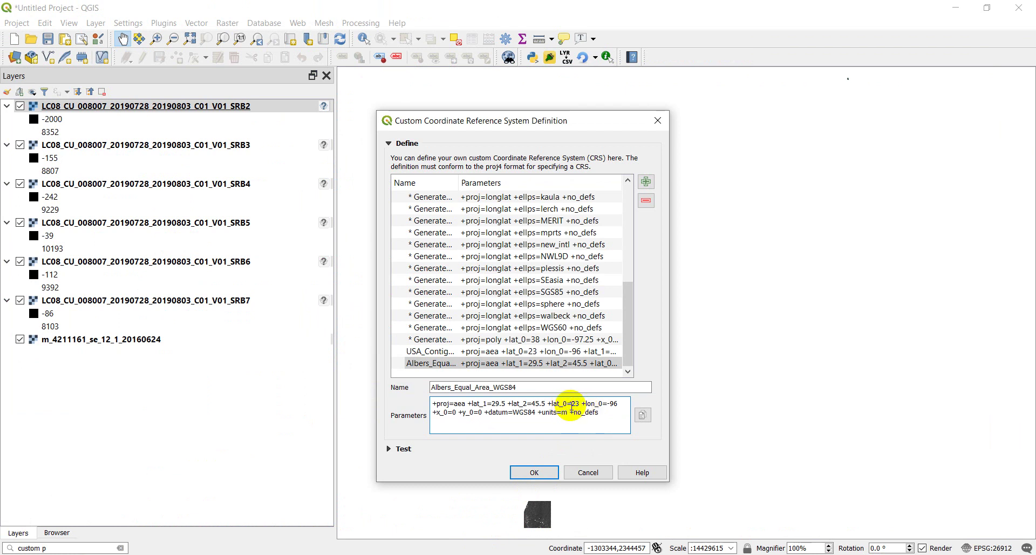
left_click(478, 549)
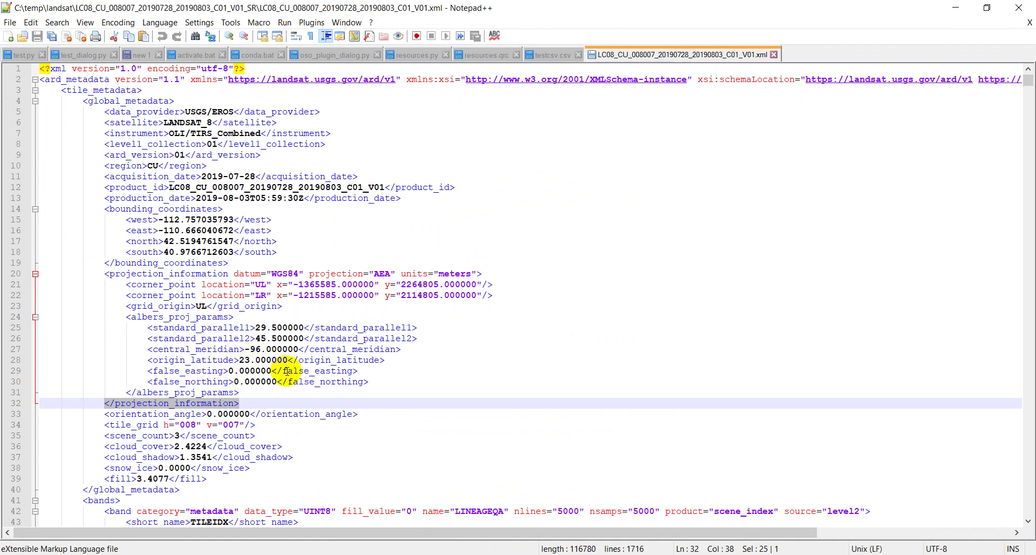
left_click(381, 549)
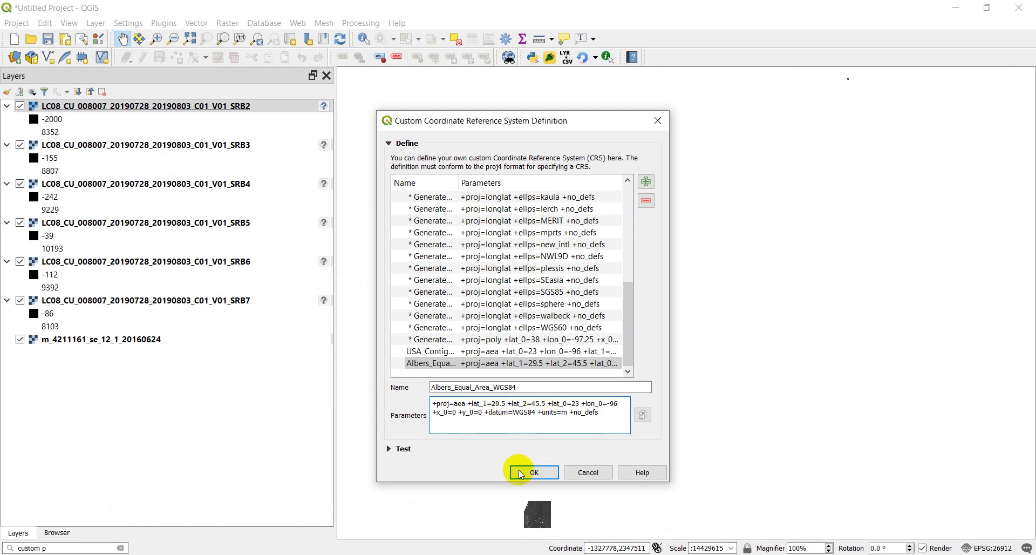
Save the custom CRS and set SRB2's source CRS to USER:100031 Albers_Equal_Area_WGS84, accepting the UTM 12N transformation
left_click(537, 472)
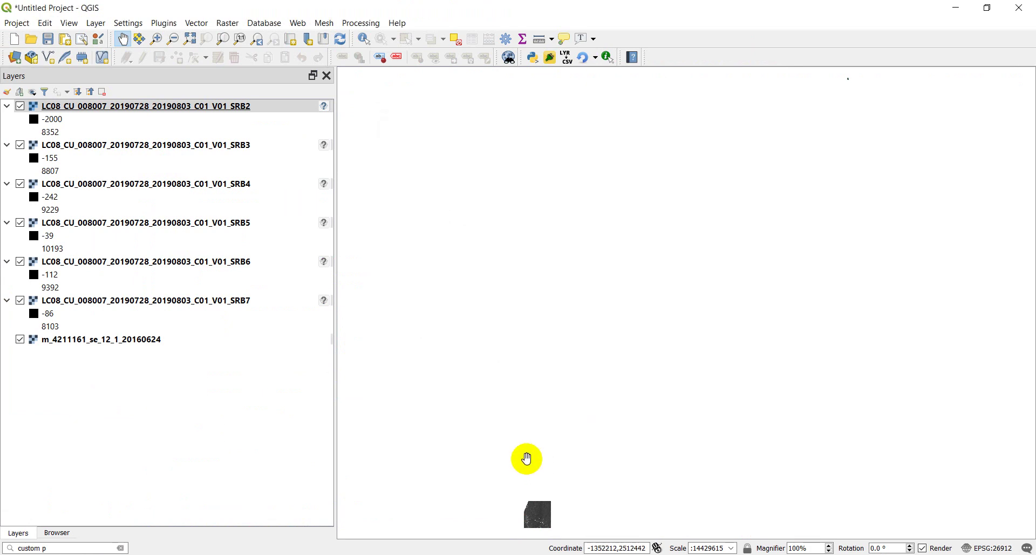
left_click(155, 105)
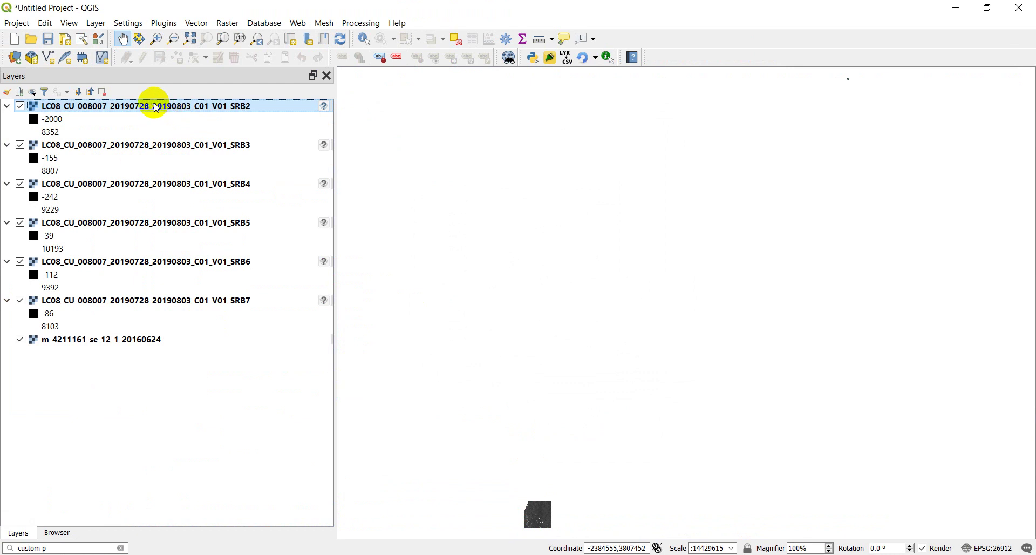
left_click(585, 186)
type("wg")
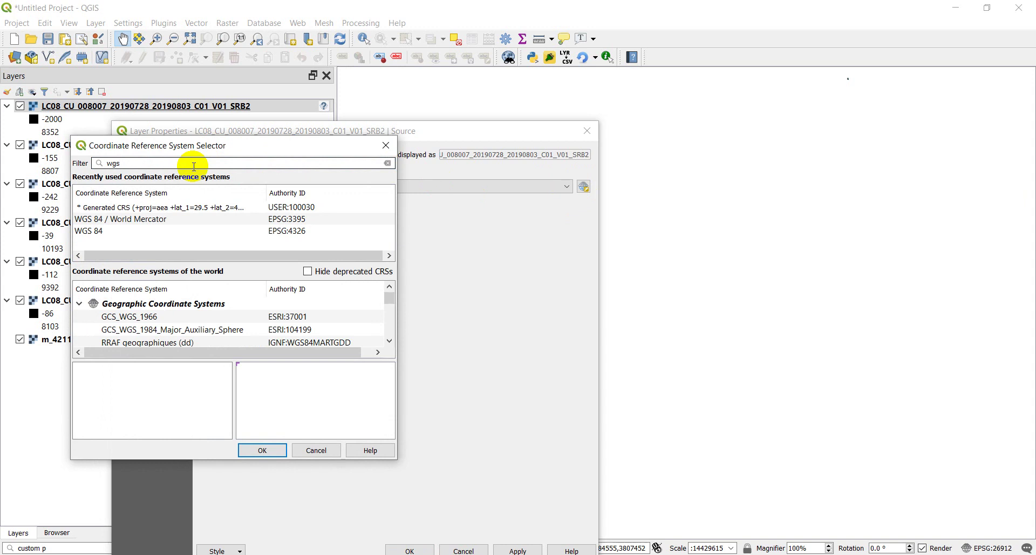
type("s")
key("BackSpace")
key("BackSpace")
key("BackSpace")
type("alber")
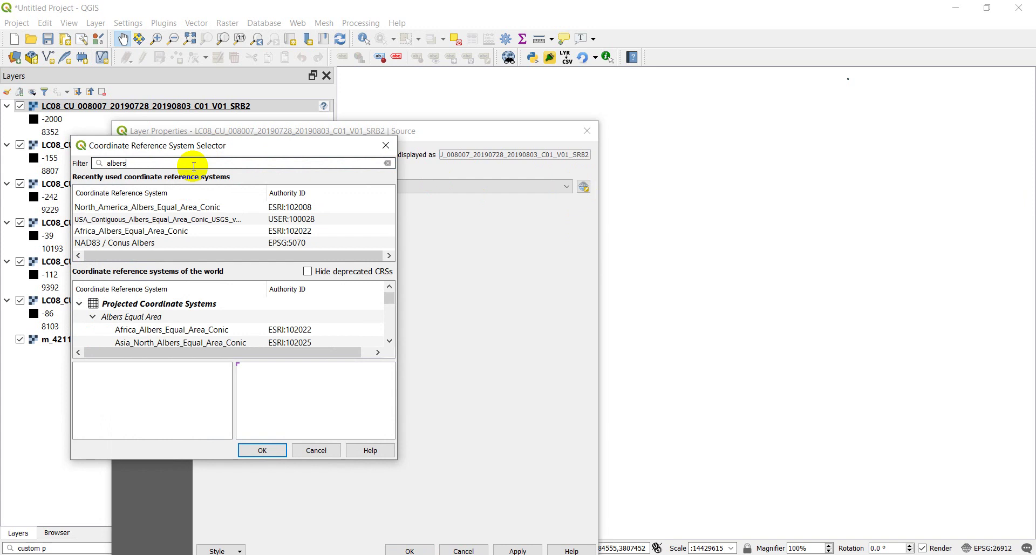
type("s eq")
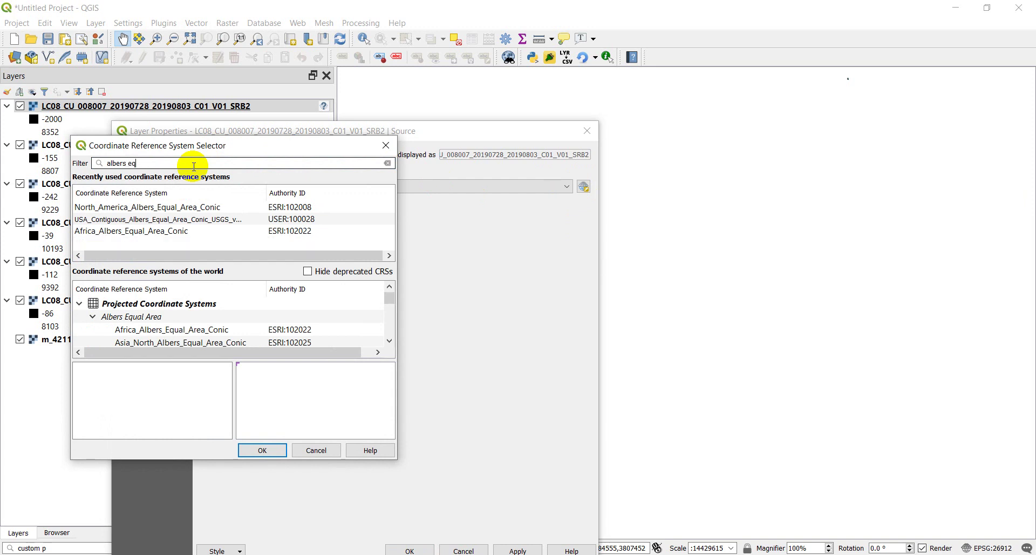
type("ual area wgs")
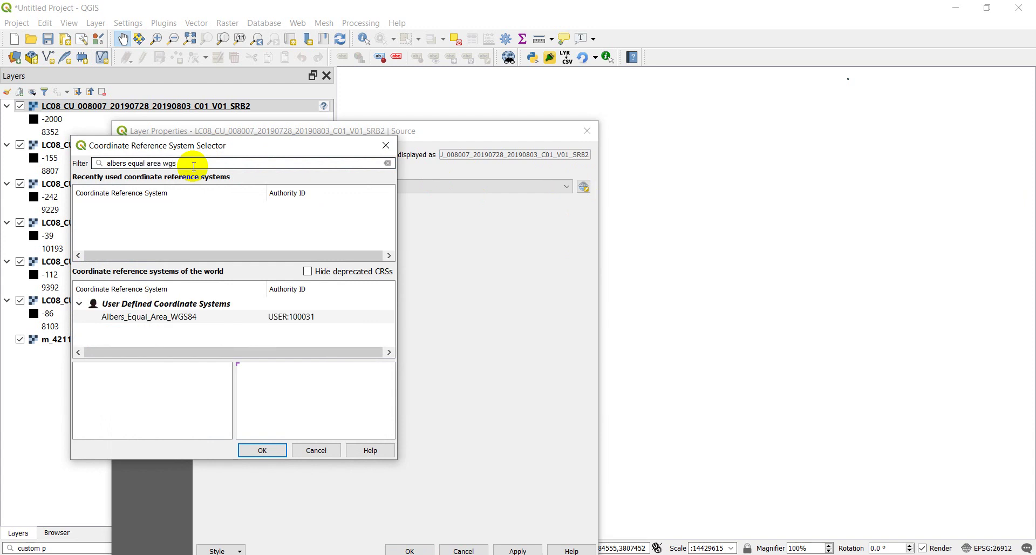
left_click(134, 317)
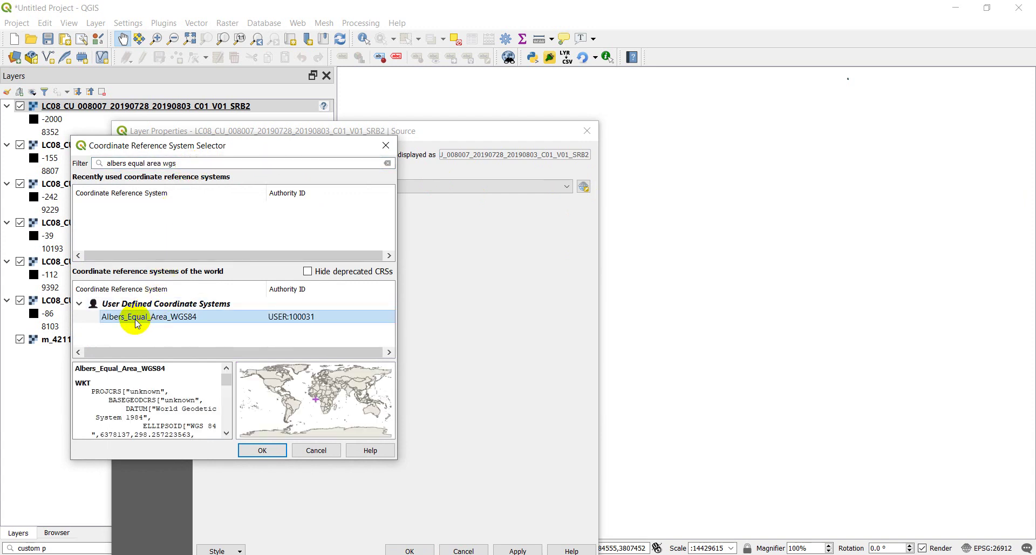
left_click(262, 450)
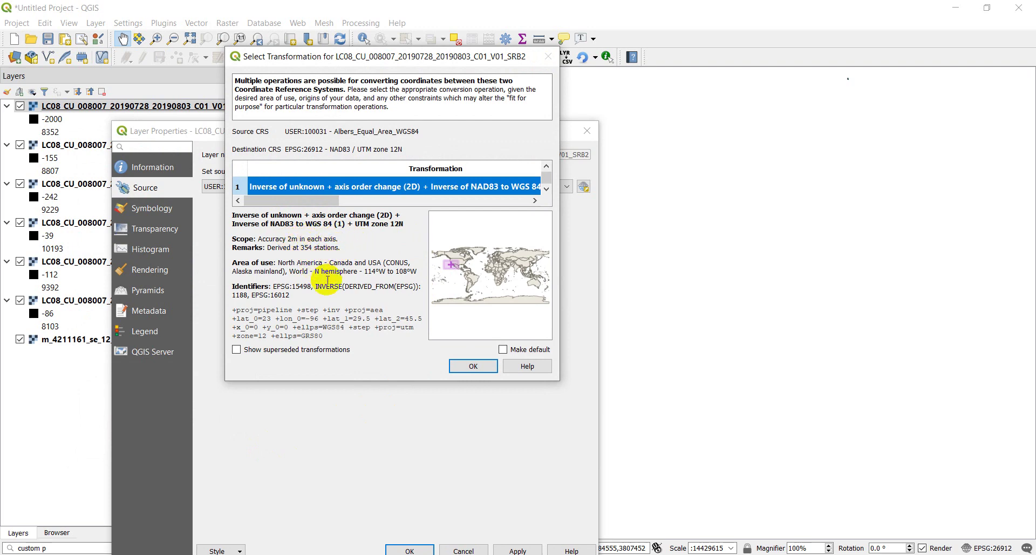
left_click(473, 367)
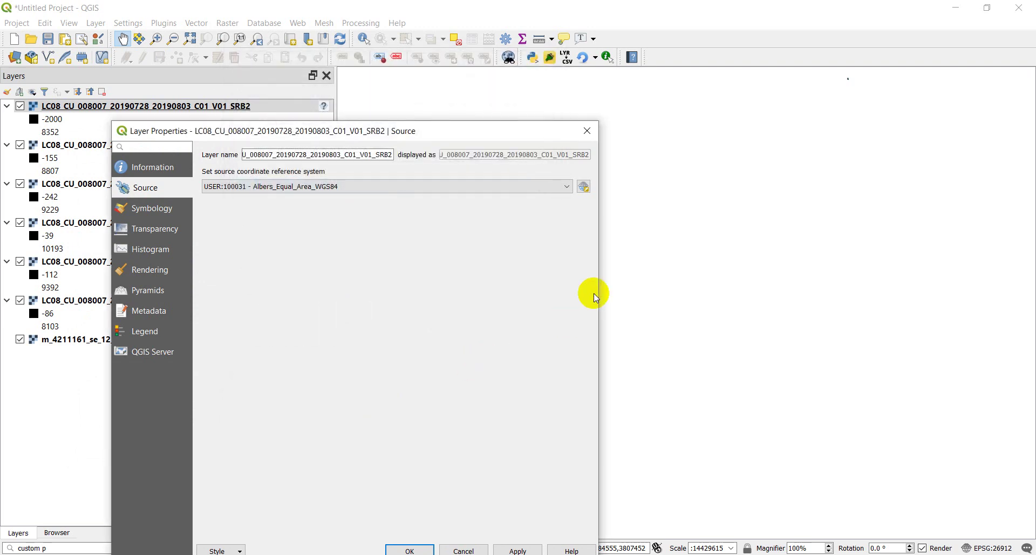
Close SRB2's properties and hide bands SRB3, SRB4, SRB5, SRB6 and SRB7
left_click(591, 131)
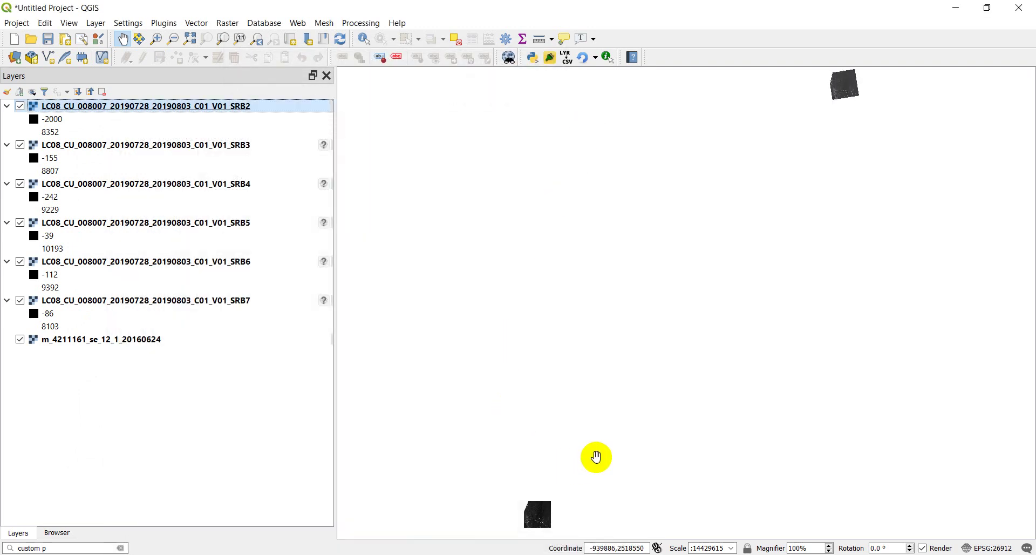
left_click(845, 89)
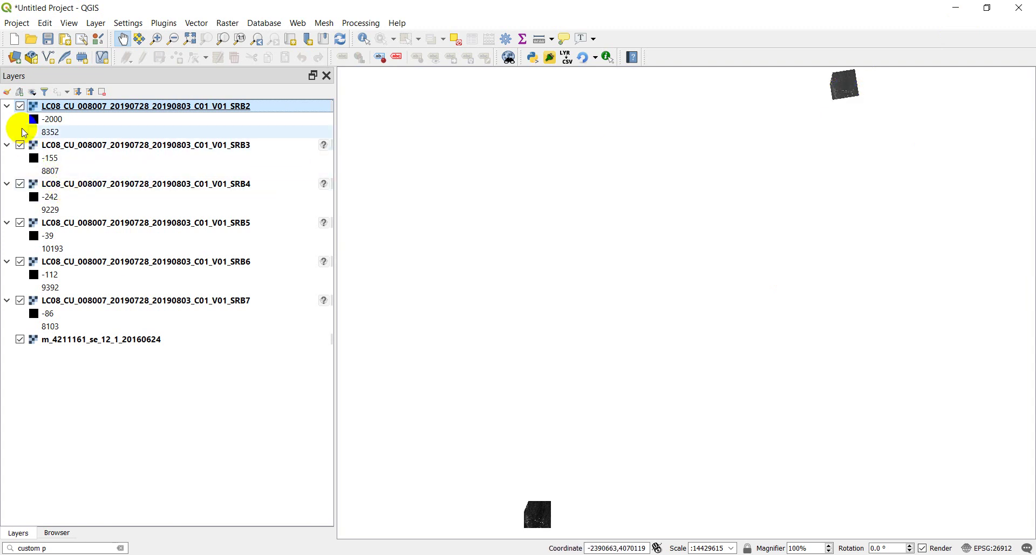
left_click(20, 145)
left_click(20, 184)
left_click(21, 222)
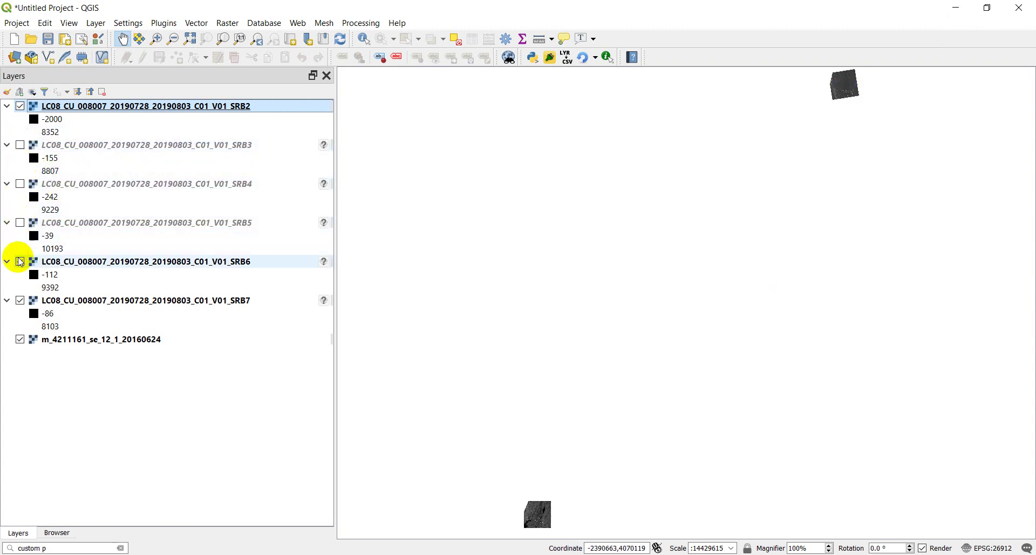
left_click(21, 261)
left_click(21, 300)
Bring SRB2 into view and move it below the m_4211161_se_12_1_20160624 NAIP image
left_click_drag(883, 140, 770, 271)
scroll(740, 220, "up", 5)
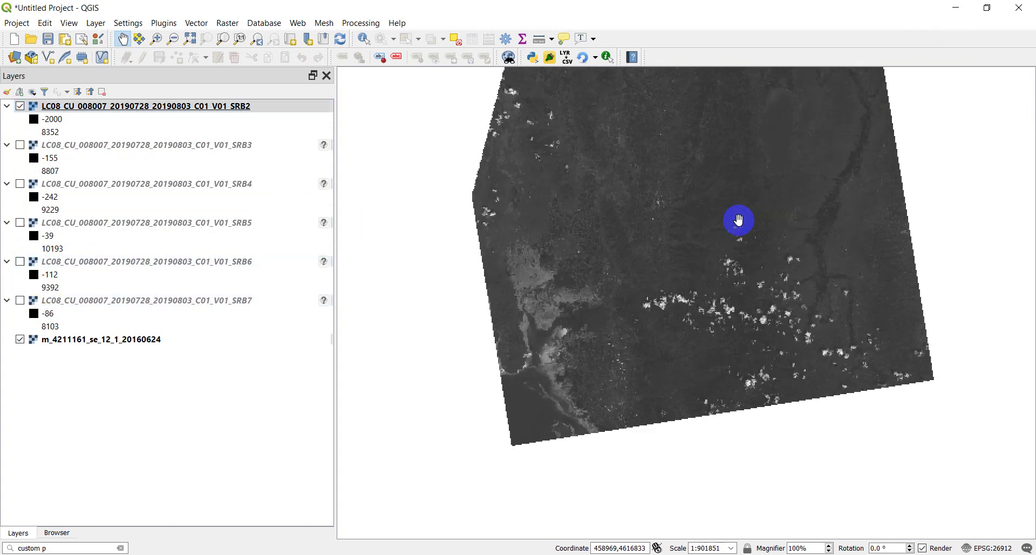
scroll(761, 250, "down", 1)
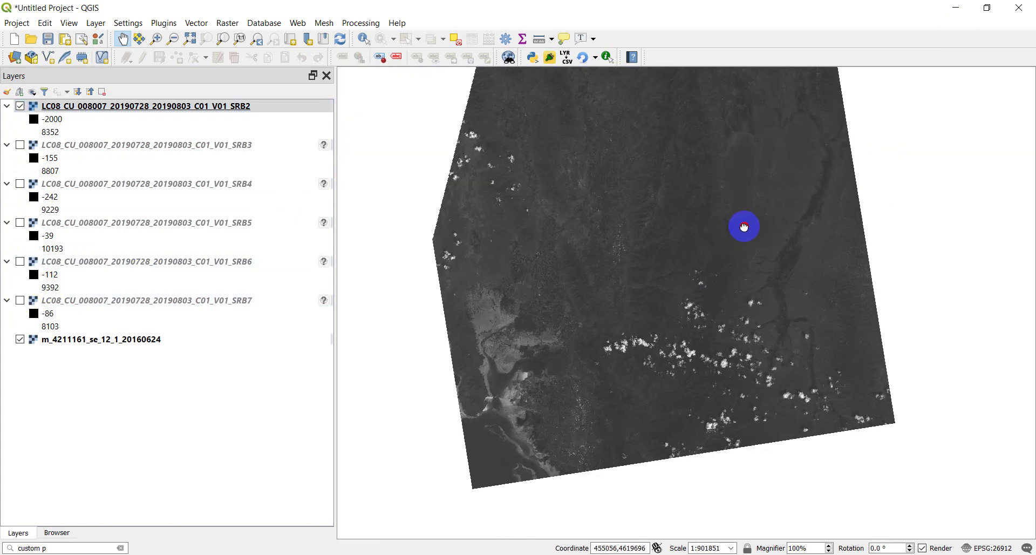
scroll(692, 257, "up", 1)
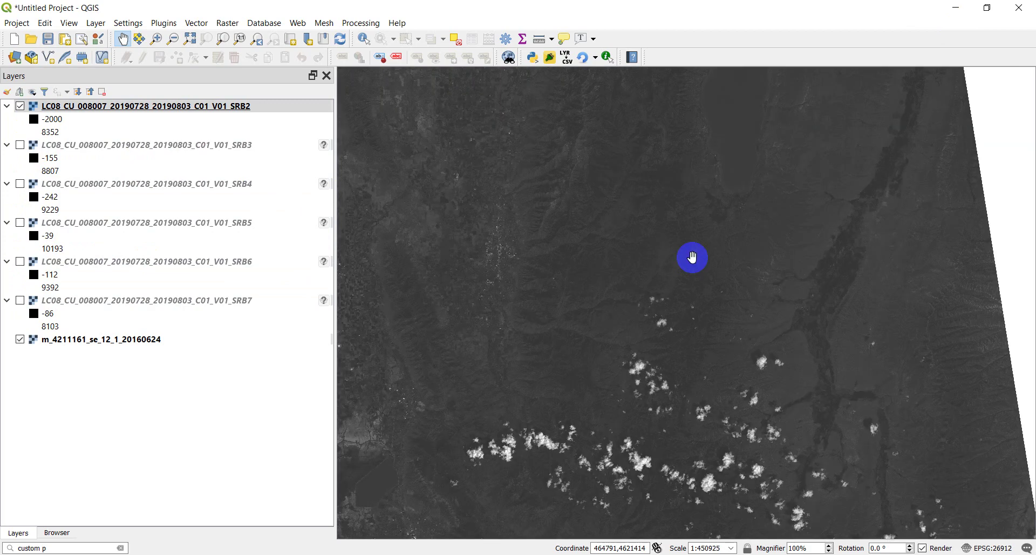
scroll(692, 257, "down", 1)
scroll(650, 210, "up", 1)
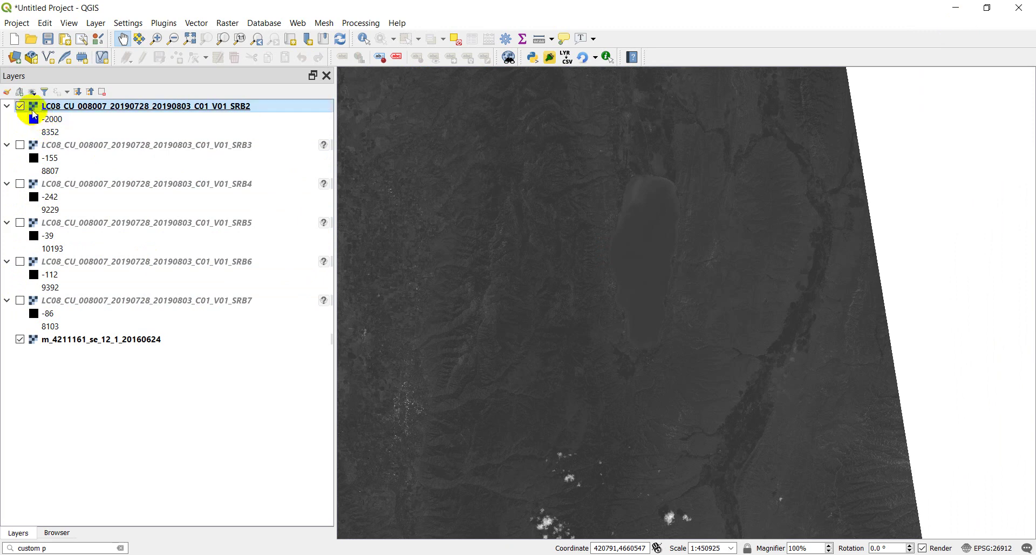
left_click(20, 107)
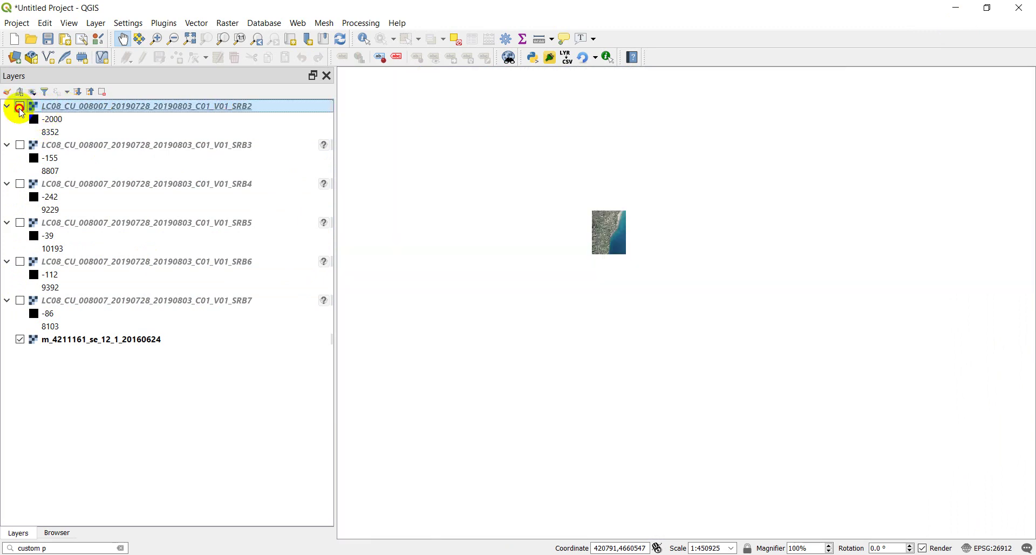
left_click(20, 107)
left_click_drag(65, 107, 107, 342)
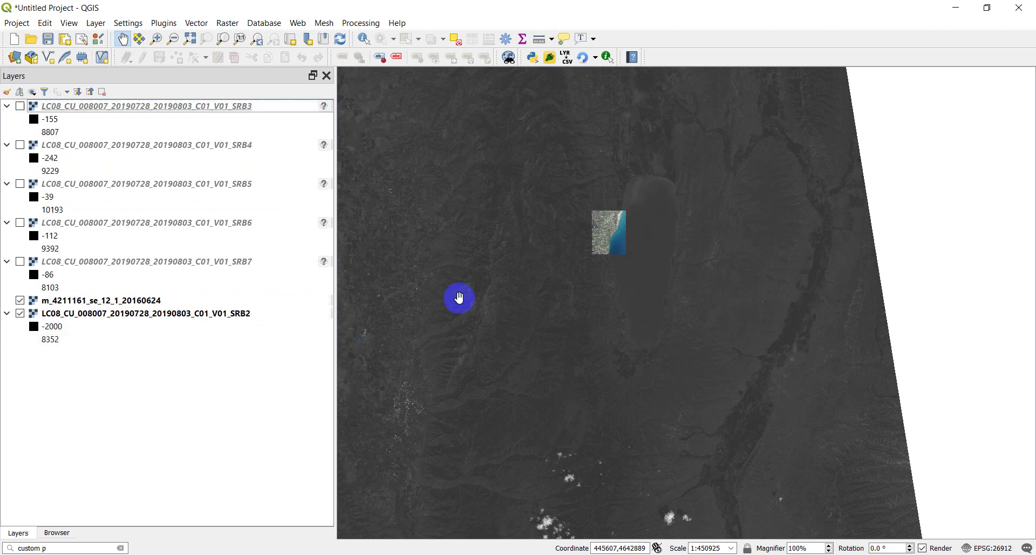
scroll(633, 231, "up", 2)
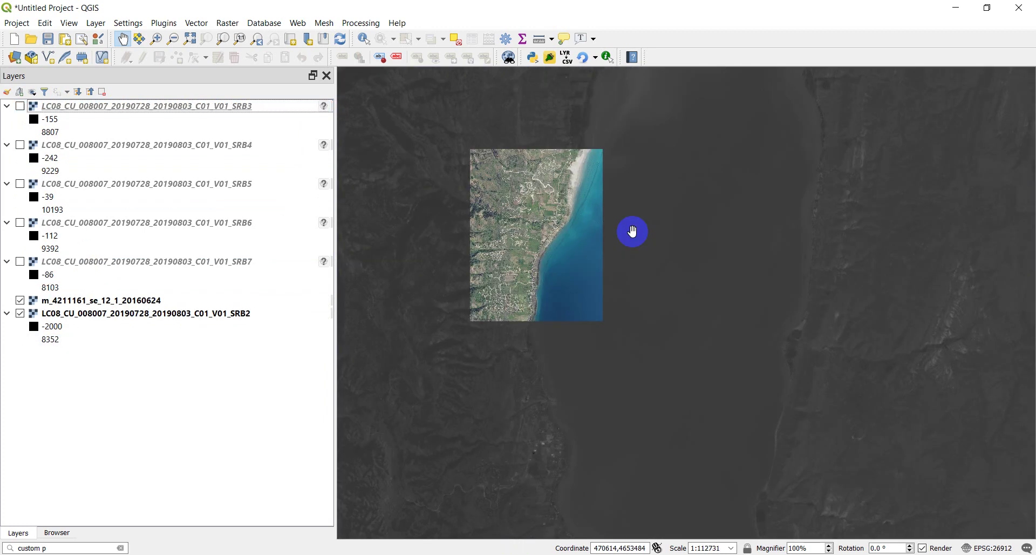
scroll(633, 231, "down", 1)
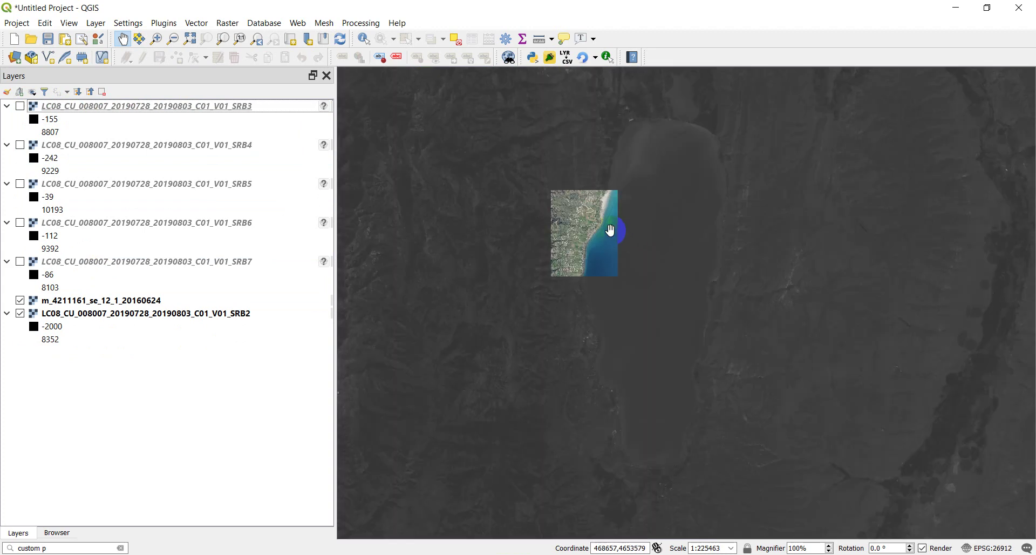
Turn bands SRB3 through SRB7 back on in the Layers panel
left_click(47, 121)
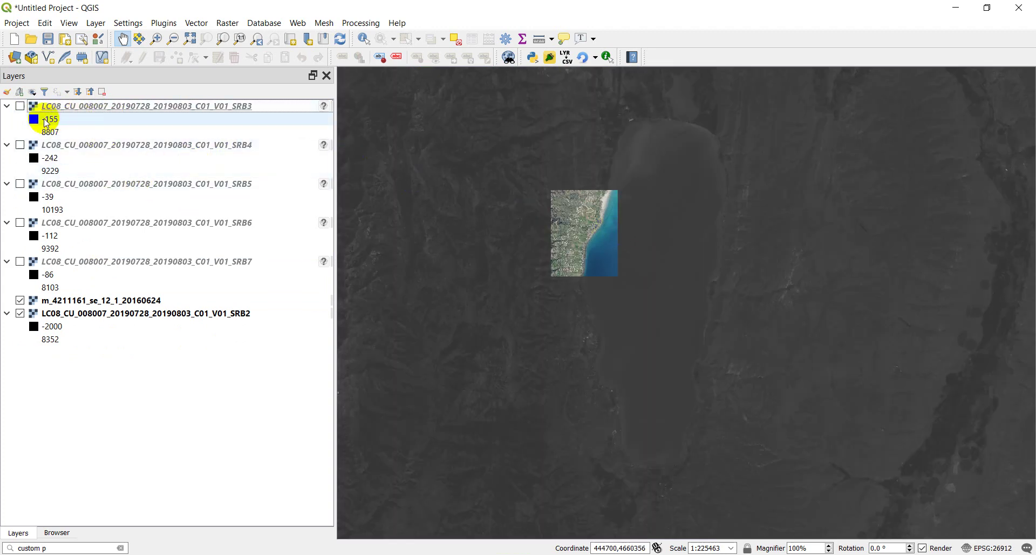
left_click(20, 106)
left_click(20, 144)
left_click(20, 183)
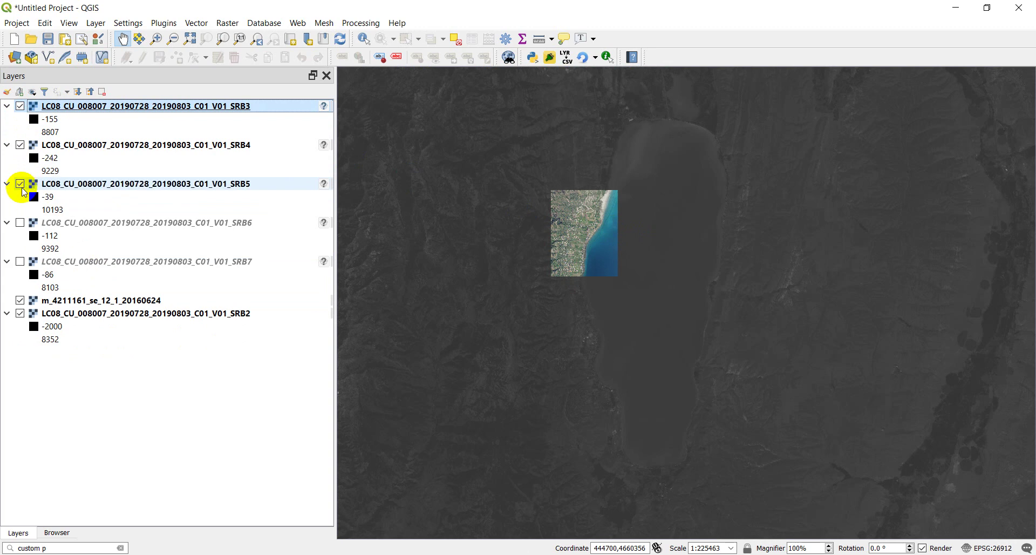
left_click(20, 222)
left_click(29, 262)
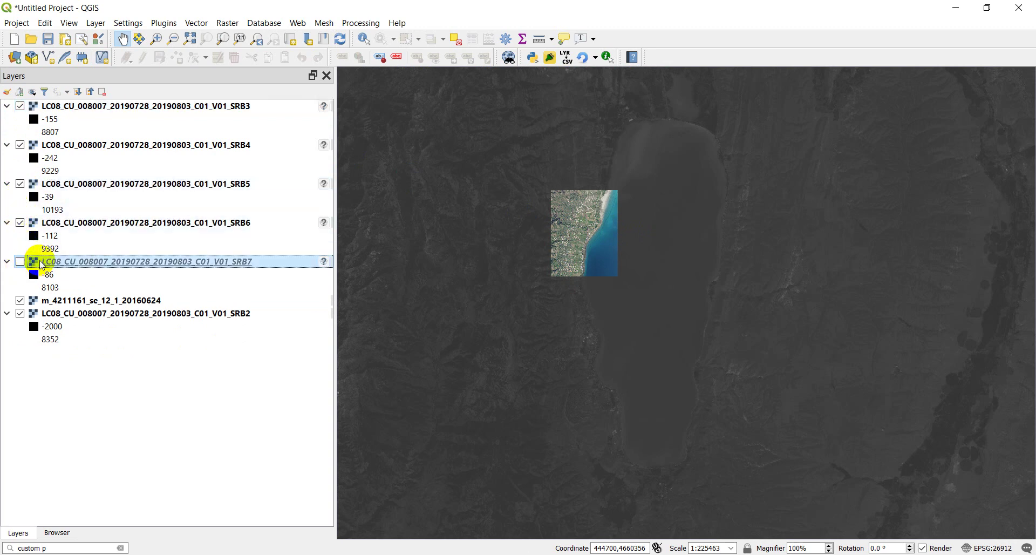
left_click(19, 262)
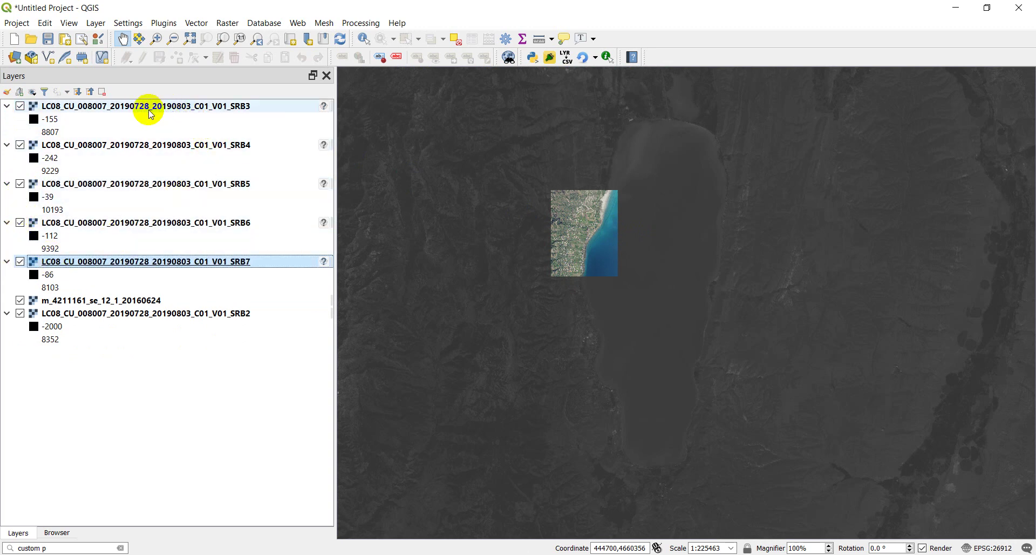
left_click(130, 108)
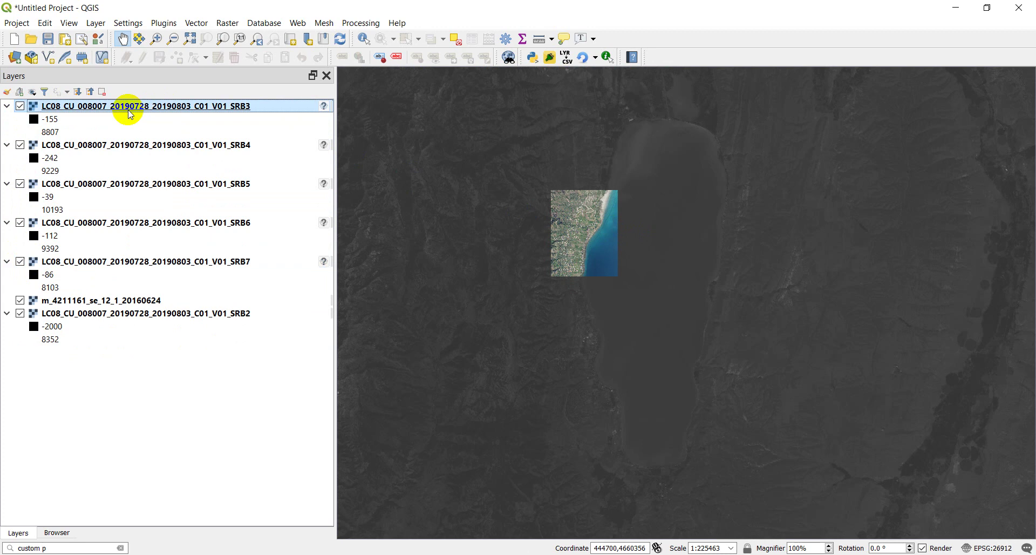
Set SRB3's source CRS to Albers_Equal_Area_WGS84, then hide SRB3 from the map
double_click(130, 112)
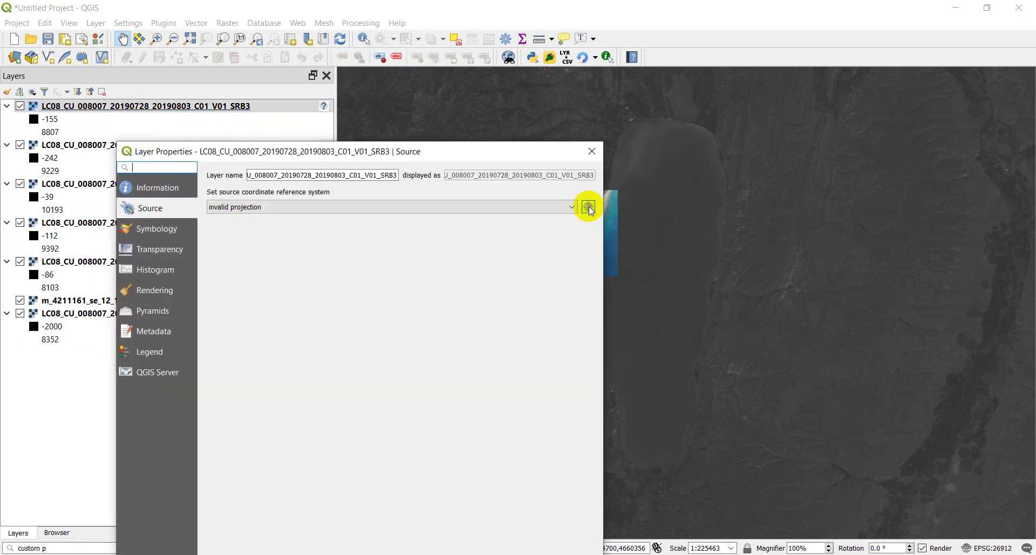
left_click(588, 208)
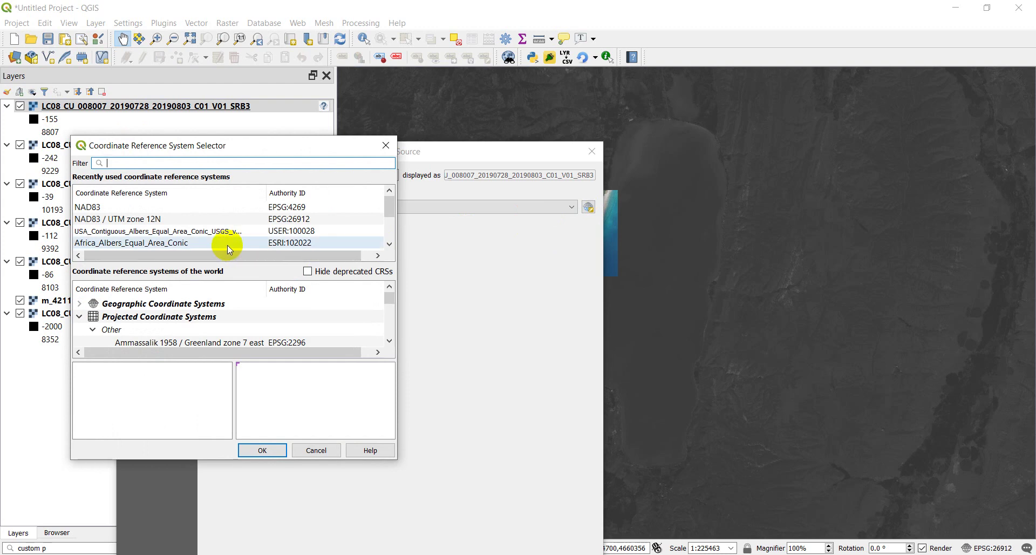
left_click(171, 163)
type("w")
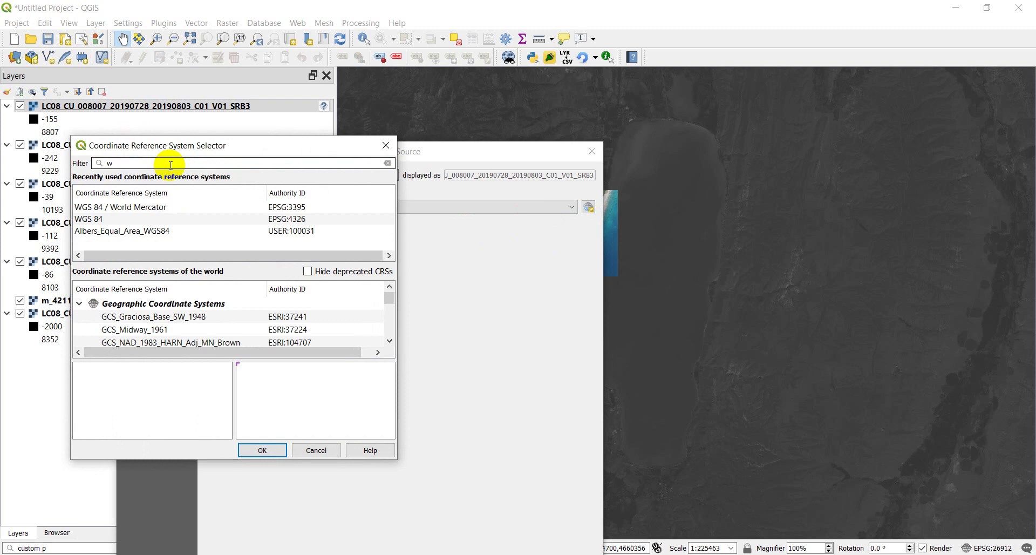
left_click(145, 232)
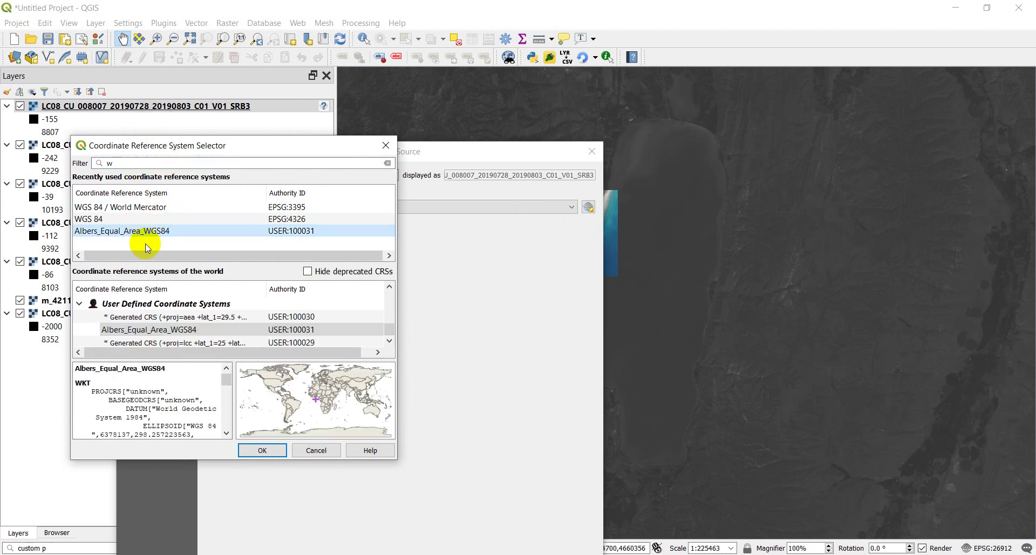
left_click(263, 450)
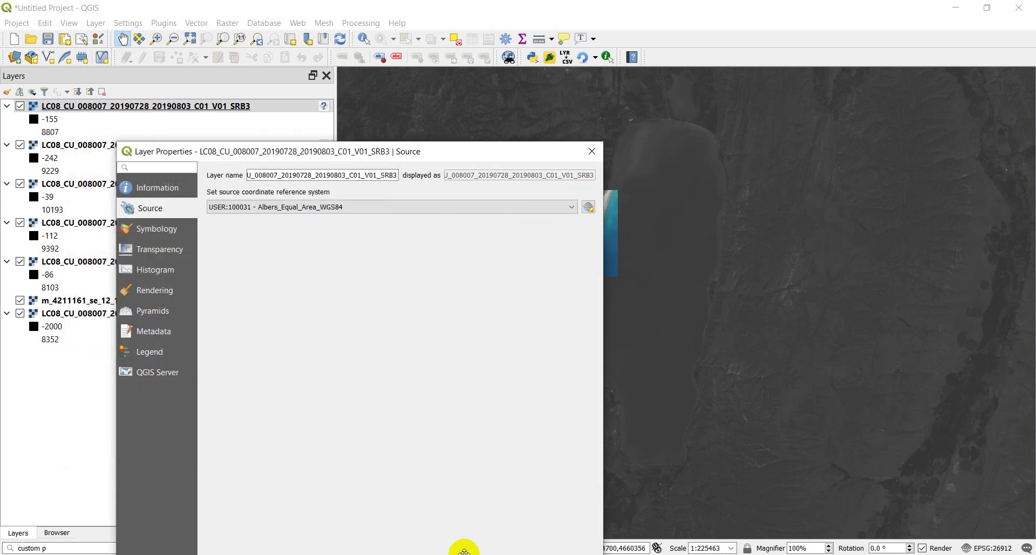
left_click_drag(402, 151, 441, 97)
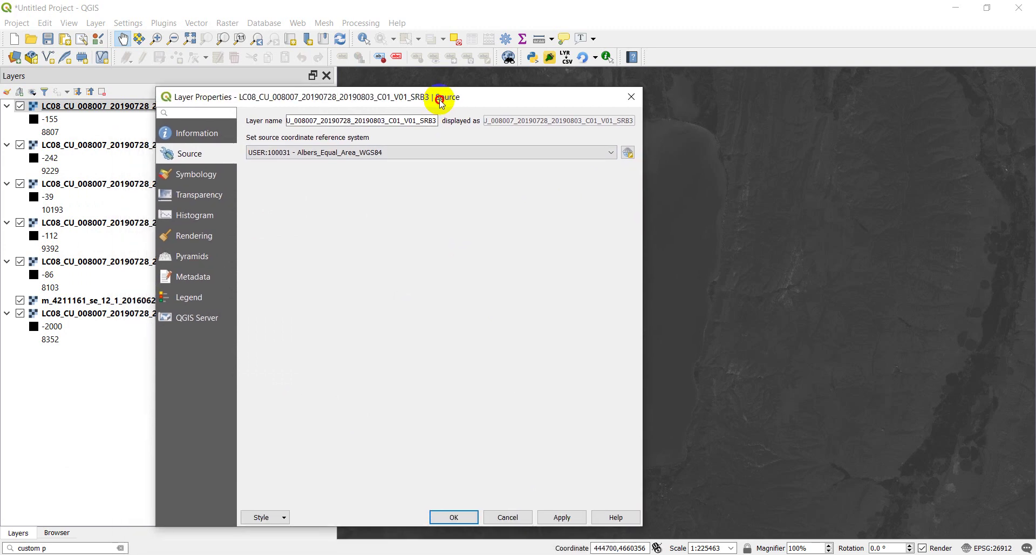
left_click(456, 517)
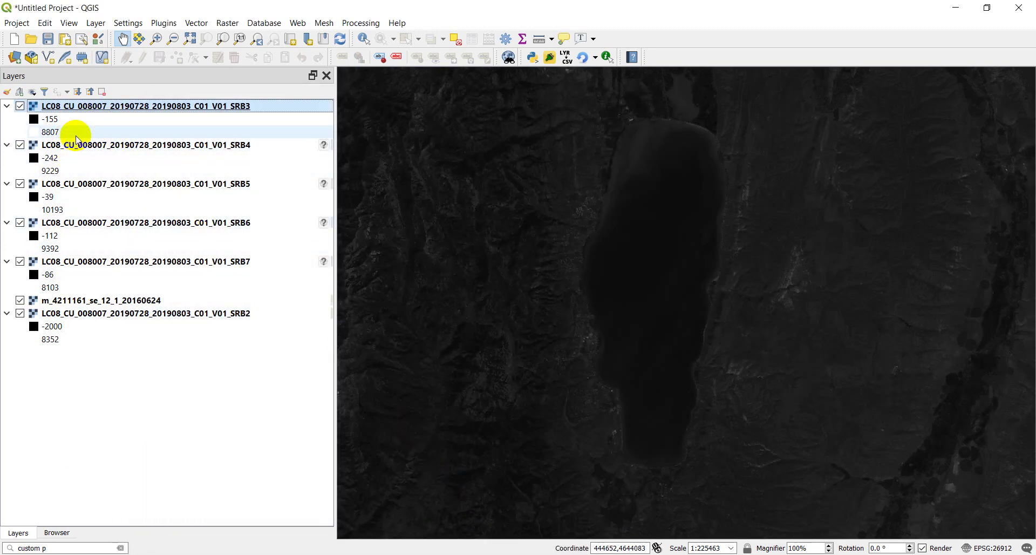
left_click(20, 107)
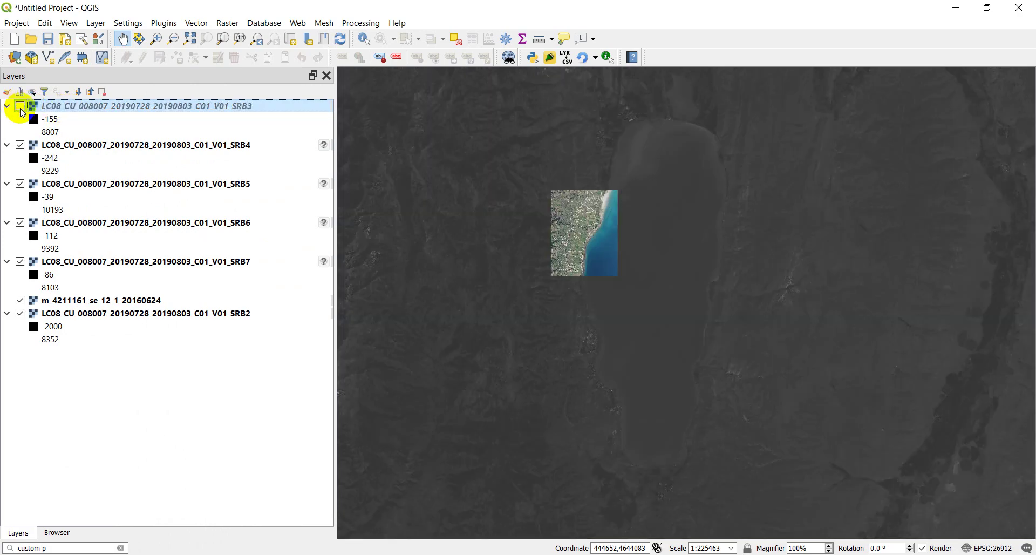
left_click(85, 149)
Filter the CRS list for 'wgs' and apply Albers_Equal_Area_WGS84 as SRB4's source CRS
double_click(85, 148)
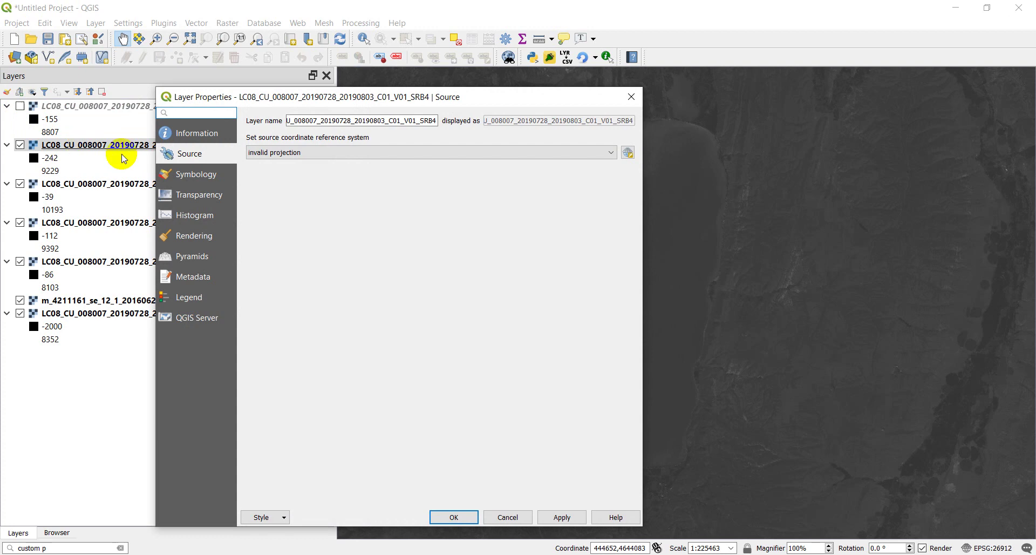
left_click(627, 153)
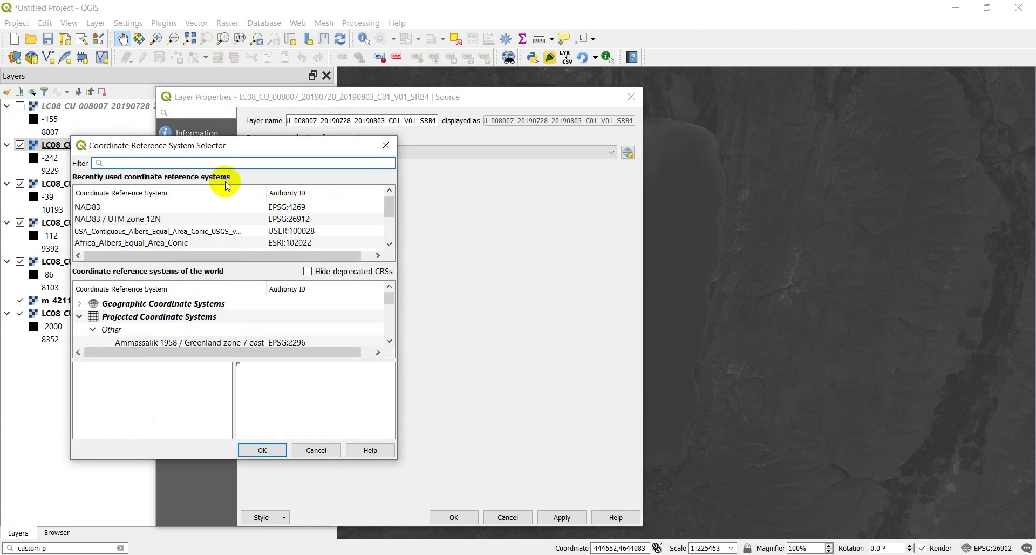
type("wgs")
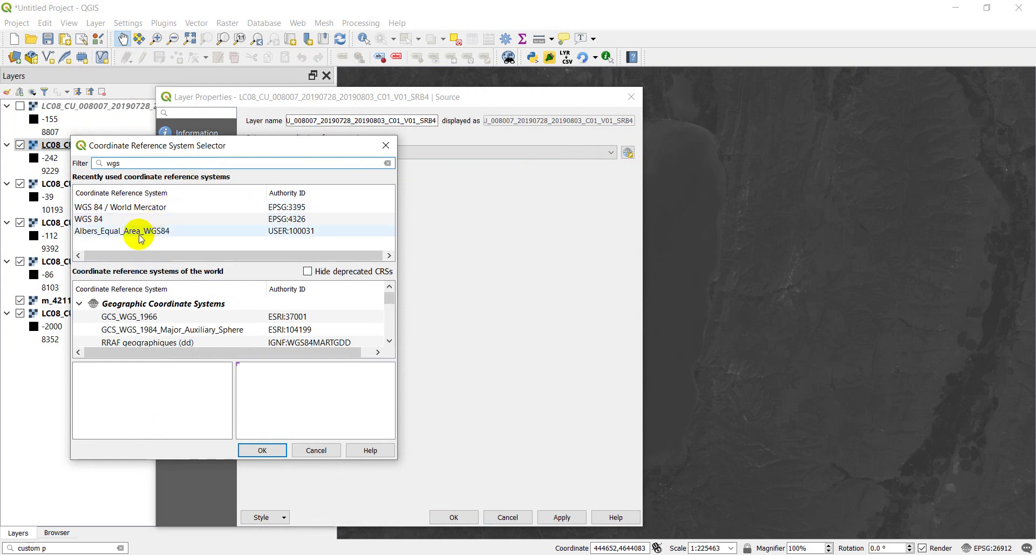
left_click(139, 232)
left_click(262, 450)
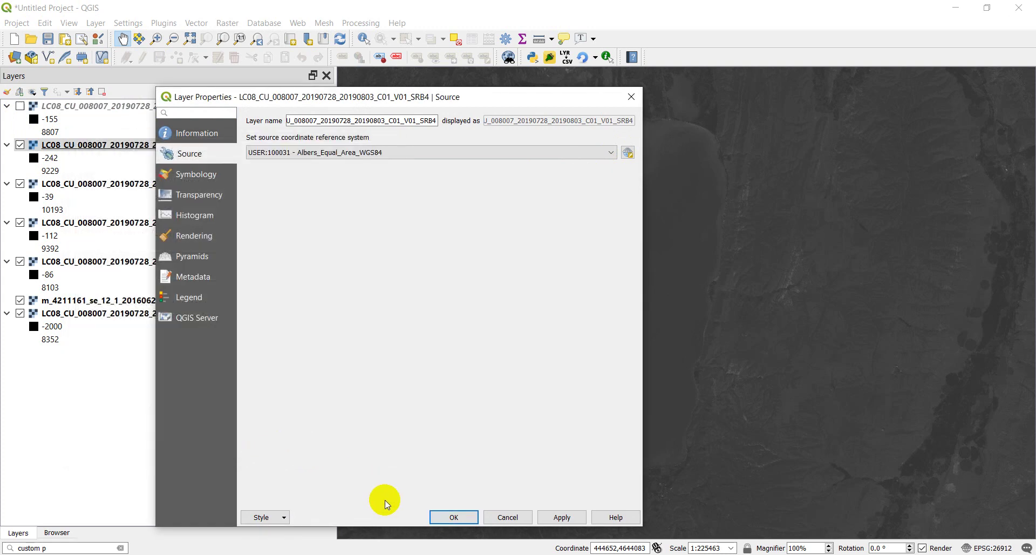
left_click(447, 515)
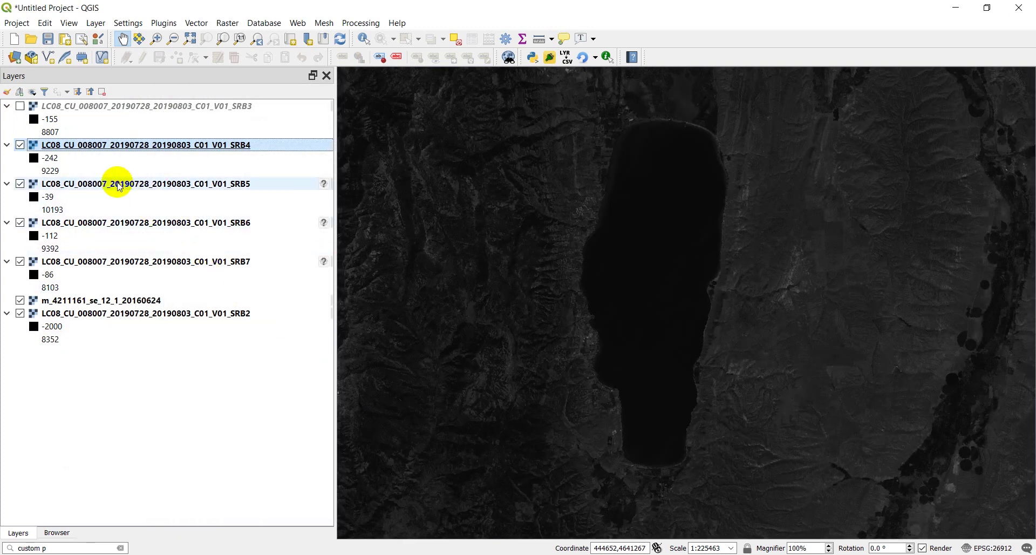
left_click(105, 186)
Assign Albers_Equal_Area_WGS84, found by filtering 'wgs', as SRB5's source CRS
double_click(104, 186)
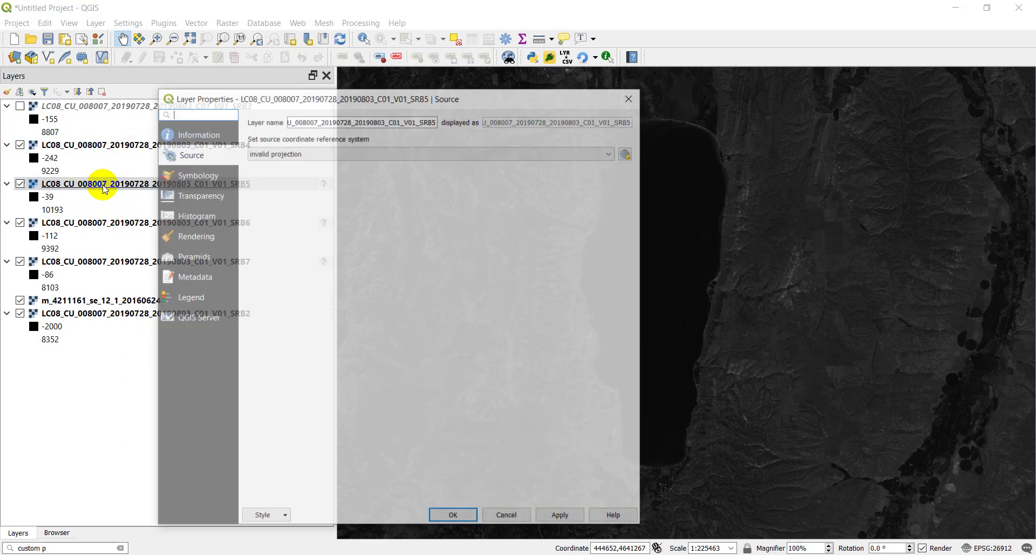
left_click(628, 153)
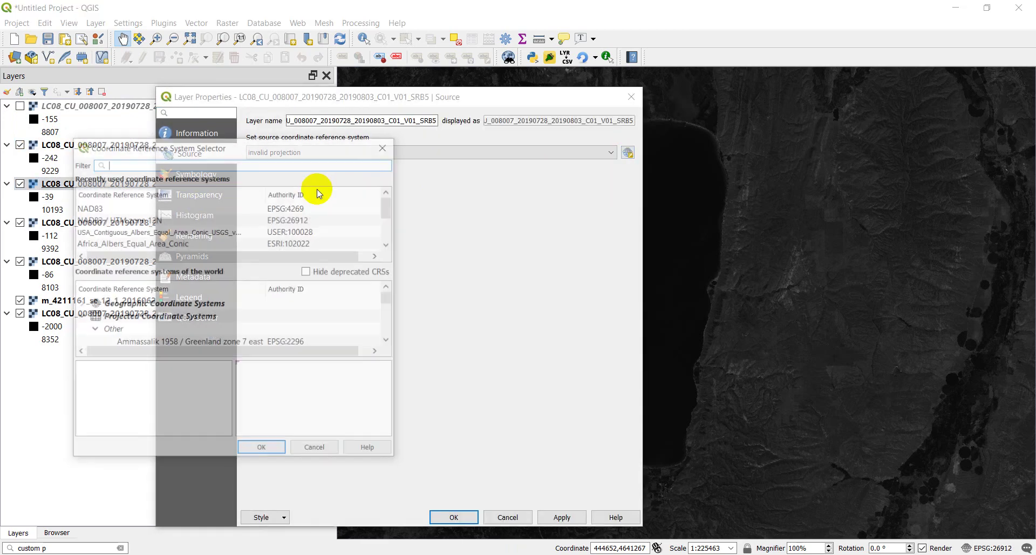
type("wgs")
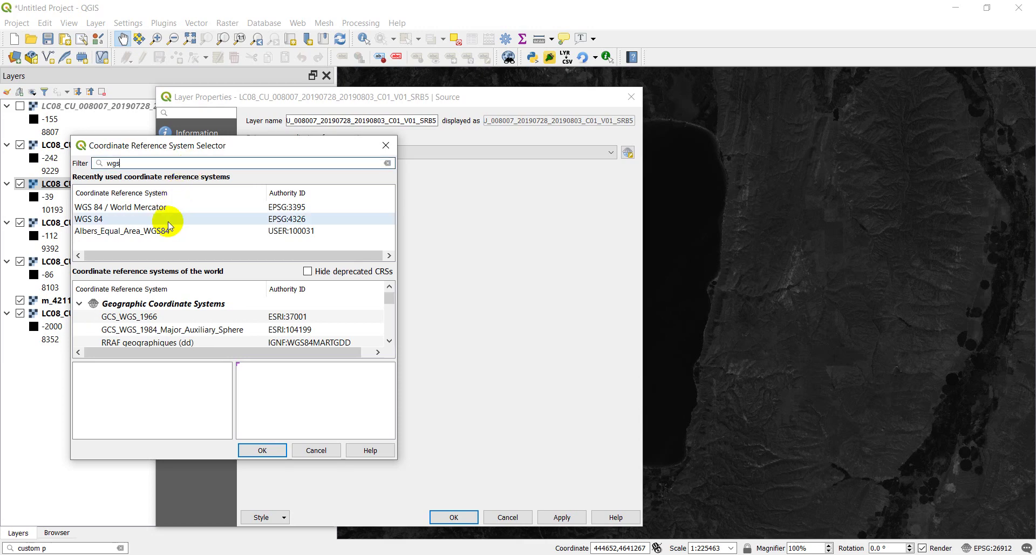
left_click(145, 230)
left_click(265, 452)
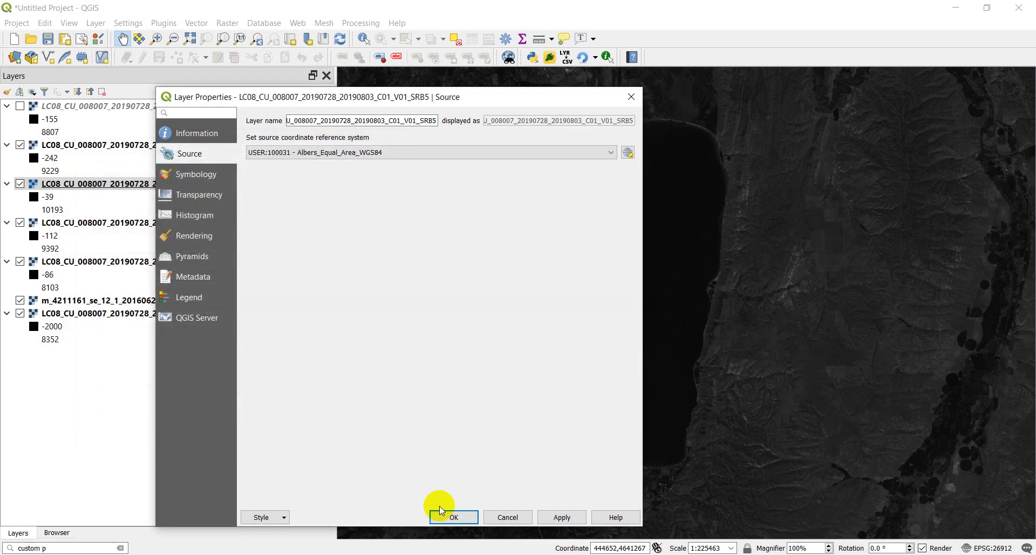
left_click(454, 517)
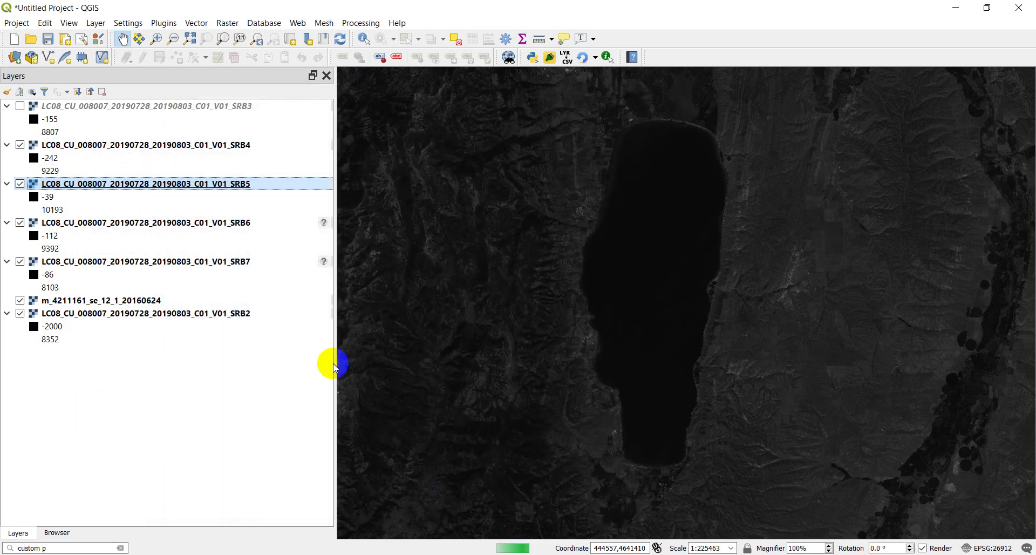
left_click(109, 223)
Search 'wgs' in SRB6's CRS selector and apply Albers_Equal_Area_WGS84 as its source CRS
double_click(109, 222)
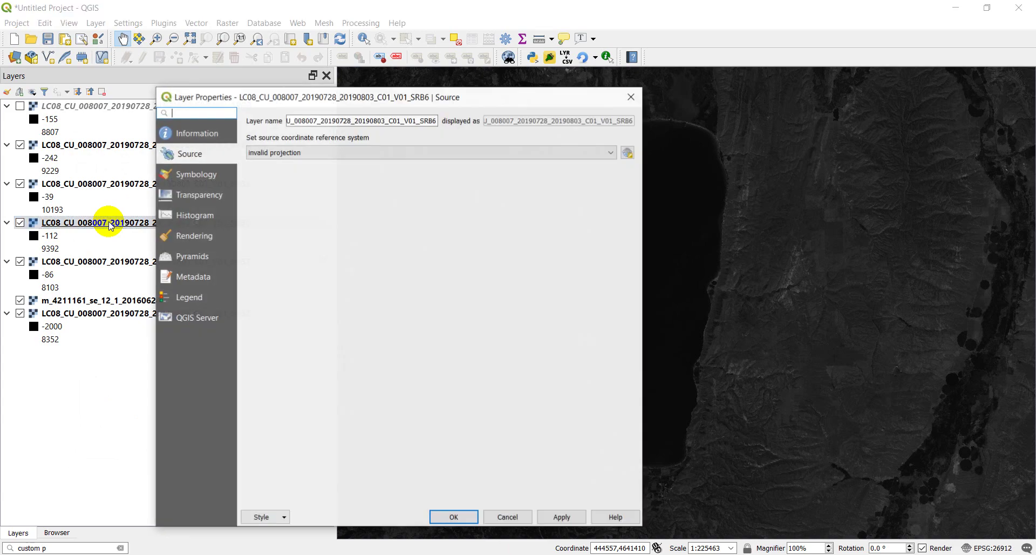
left_click(630, 153)
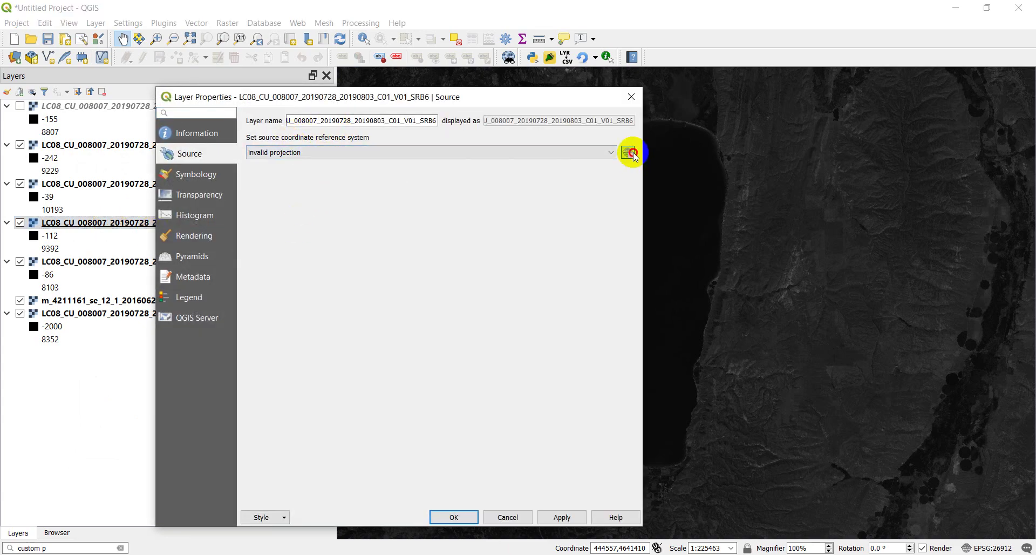
left_click(145, 164)
type("wgs")
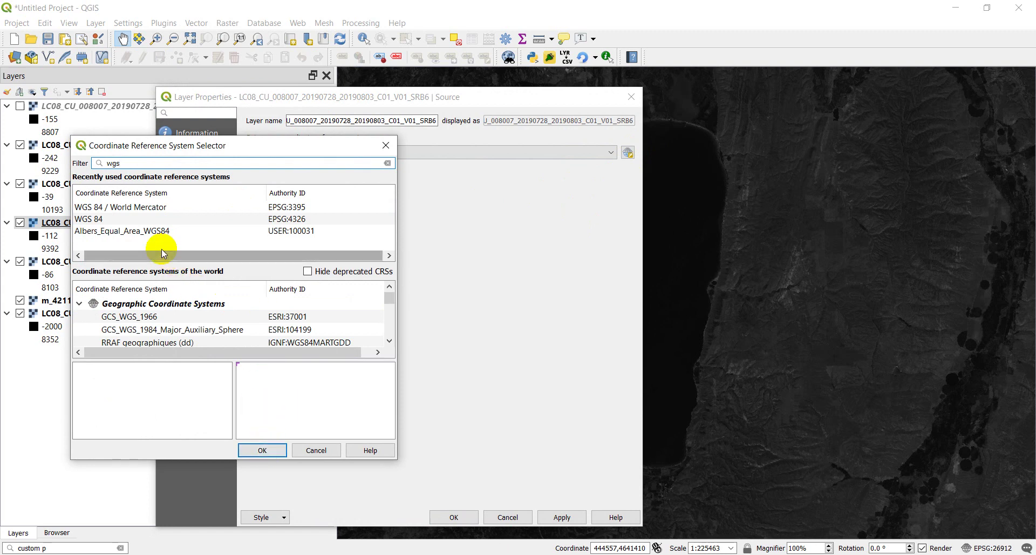
left_click(151, 231)
left_click(264, 450)
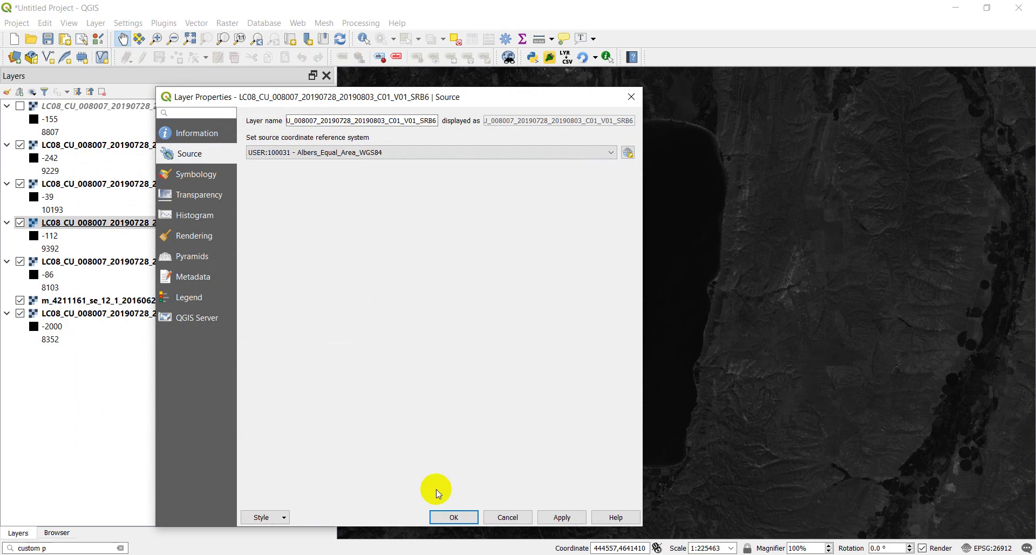
left_click(454, 516)
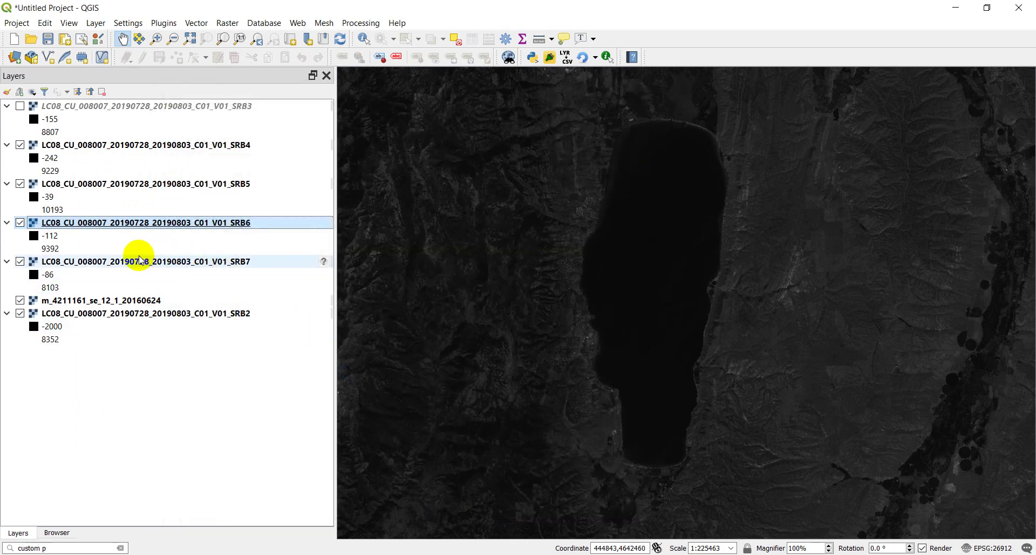
left_click(117, 265)
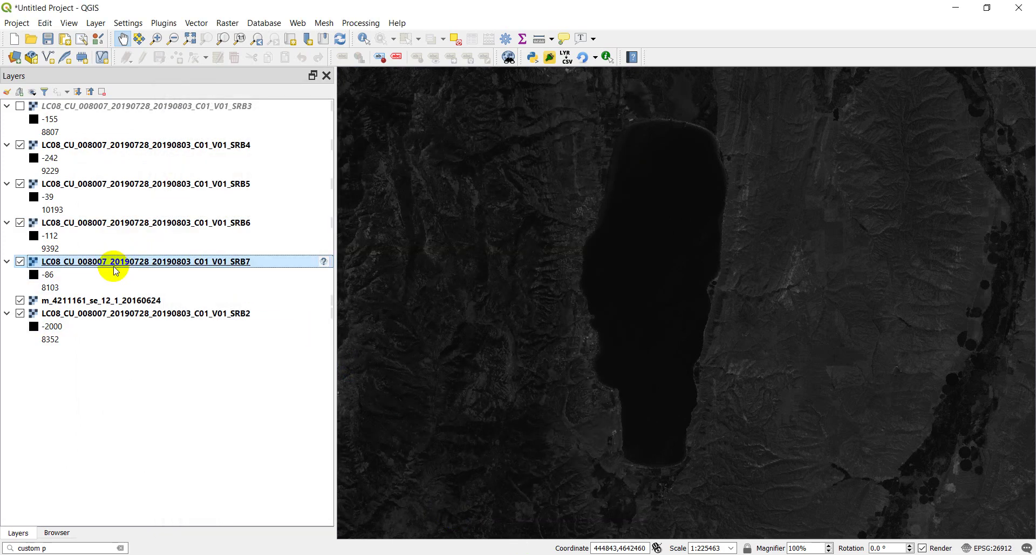
double_click(116, 270)
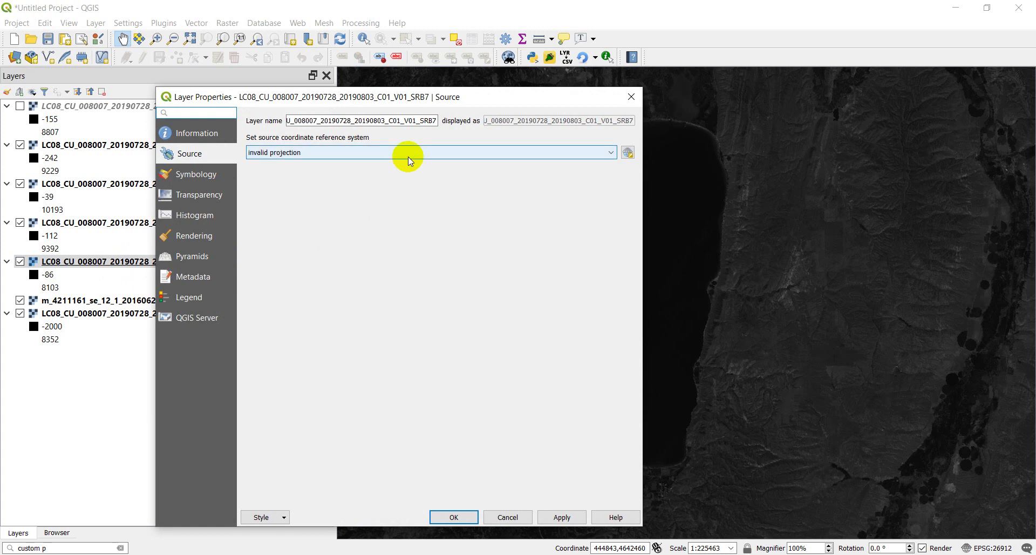
Assign SRB7 the custom Albers_Equal_Area_WGS84 (USER:100031) CRS, found by filtering 'wgs'
left_click(628, 153)
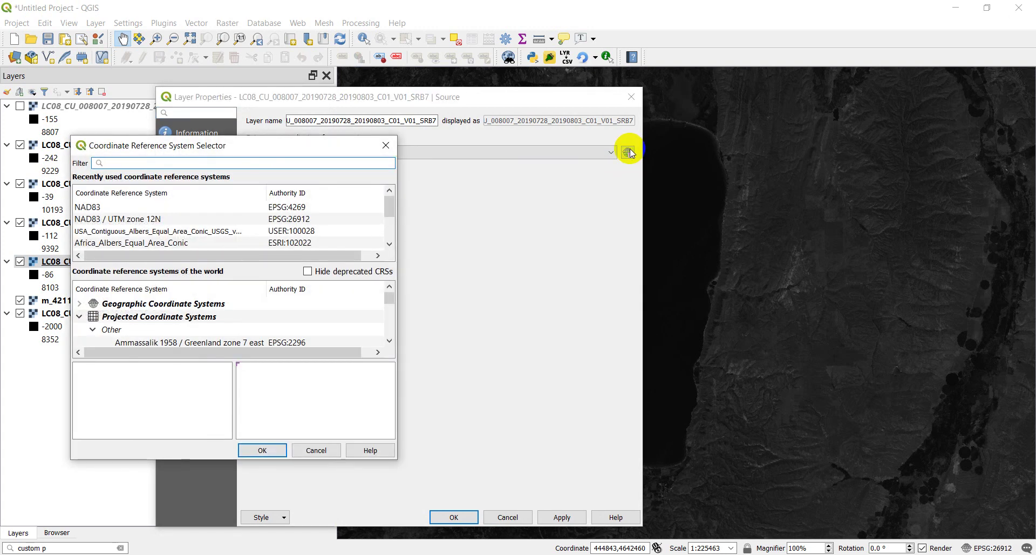
left_click(115, 163)
type("wgs")
left_click(107, 231)
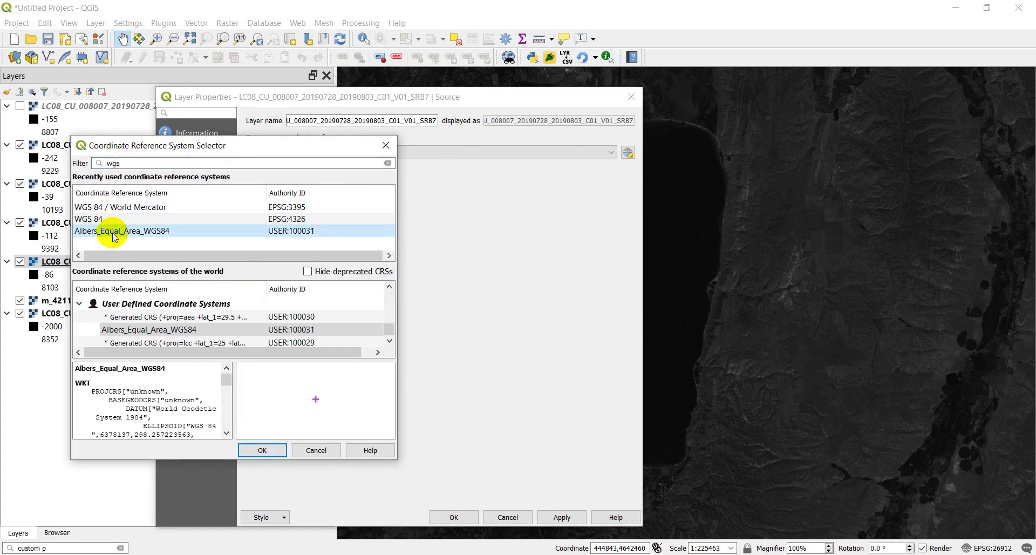
left_click(263, 450)
left_click(456, 515)
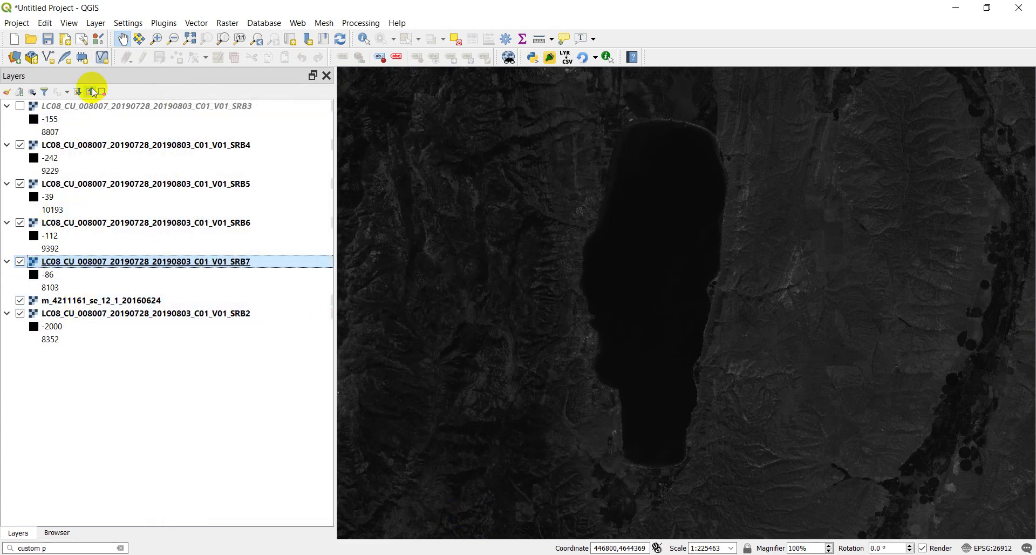
Turn off SRB4, SRB5, SRB6 and SRB7 and check the NAIP layer's CRS tooltip
left_click(20, 144)
left_click(20, 184)
left_click(20, 223)
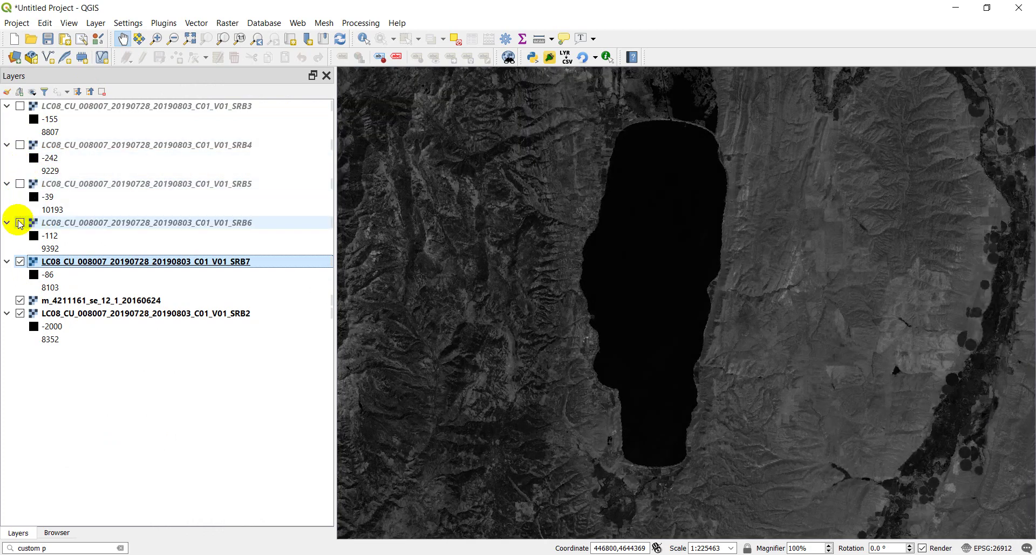
left_click(20, 262)
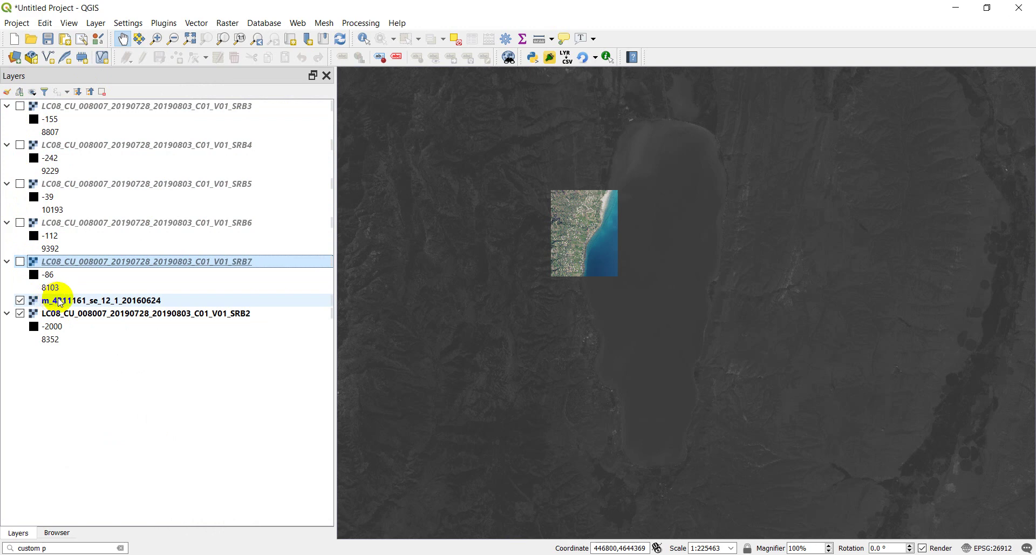
mouse_move(60, 303)
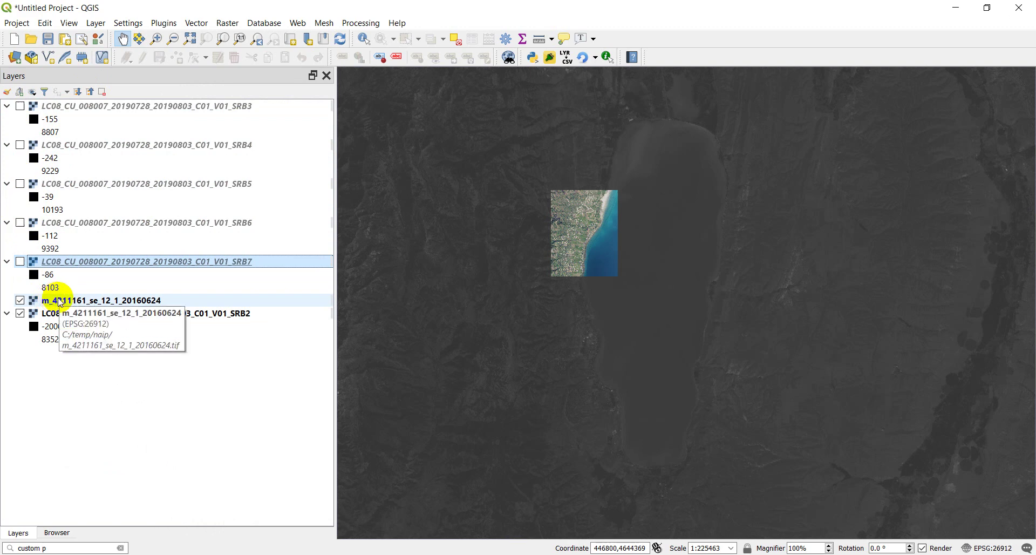